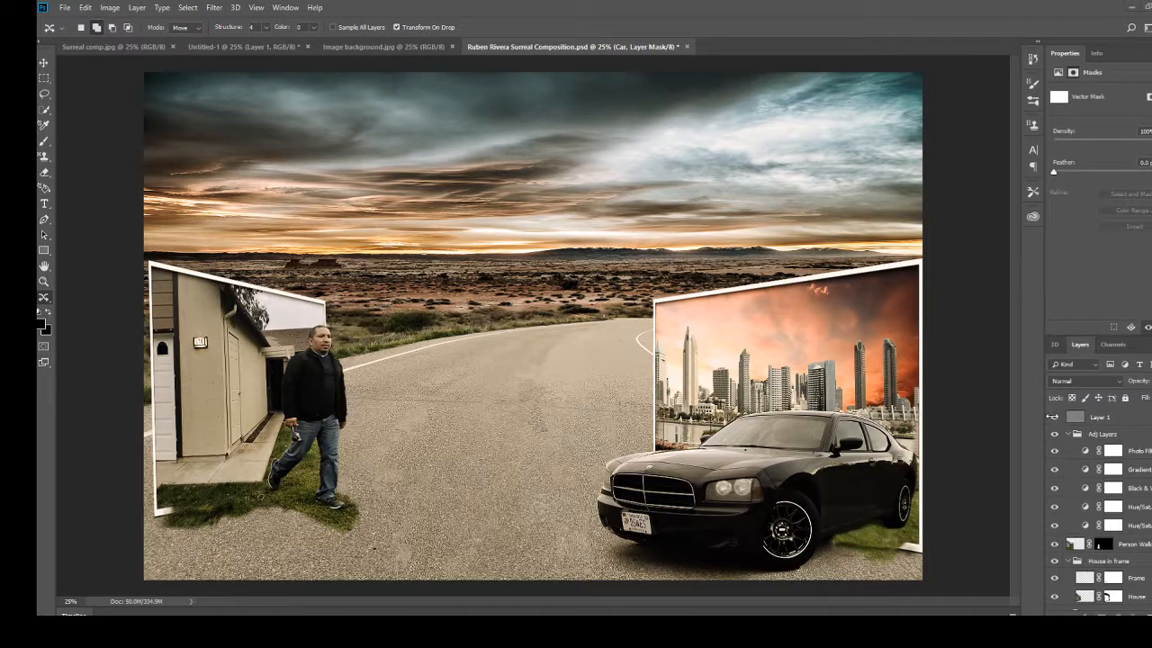
Hide the Adj Layers group, the walking person layer and the House in frame group.
{"action": "left_click", "coordinate": [1054, 434]}
{"action": "scroll", "coordinate": [1071, 544], "scroll_direction": "down", "scroll_amount": 1}
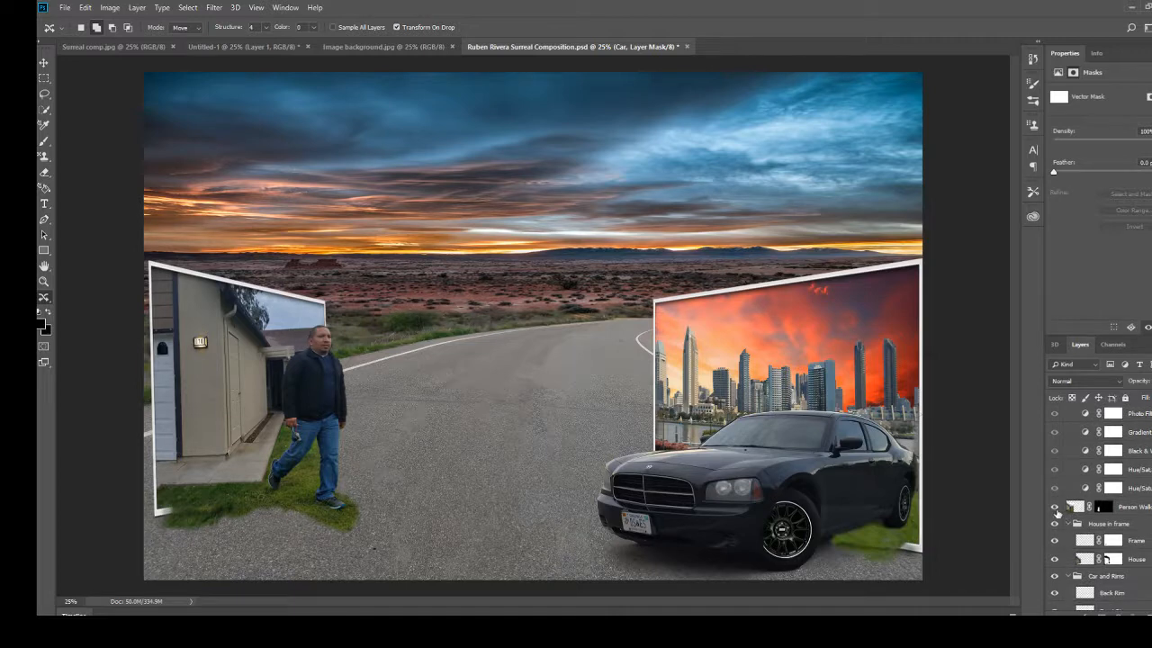
{"action": "left_click", "coordinate": [1055, 508]}
{"action": "left_click", "coordinate": [1054, 523]}
{"action": "scroll", "coordinate": [1059, 565], "scroll_direction": "down", "scroll_amount": 2}
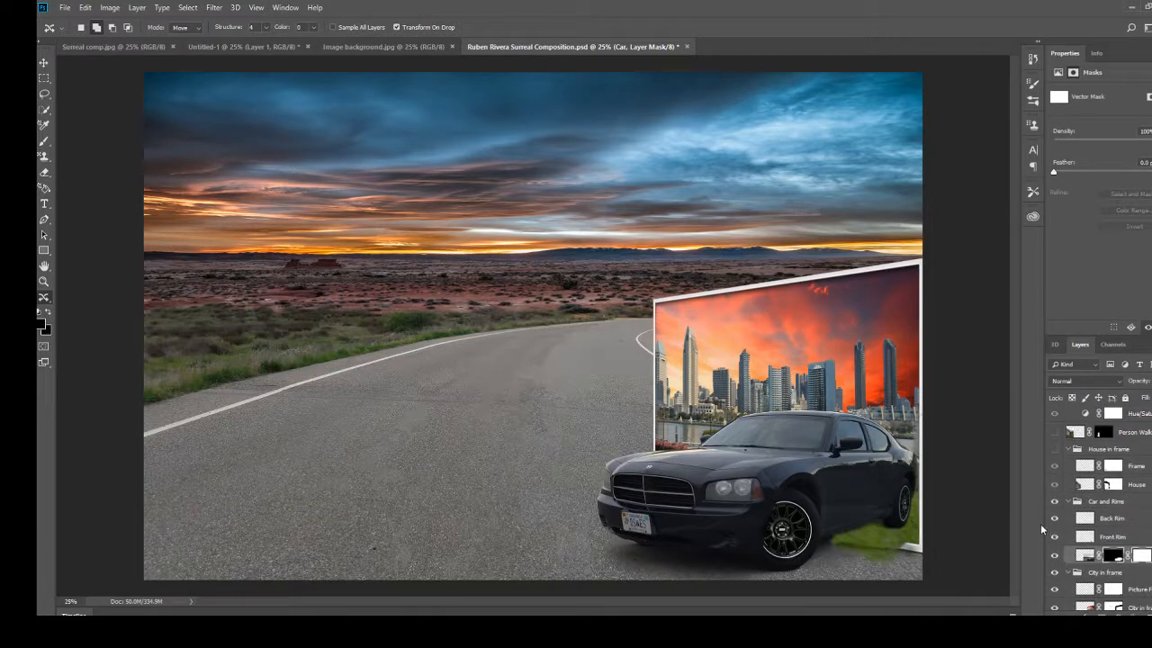
Hide the Car and Rims group, the City in frame group and every sky and background layer above Black Background.
{"action": "left_click", "coordinate": [1055, 502]}
{"action": "scroll", "coordinate": [1062, 531], "scroll_direction": "down", "scroll_amount": 2}
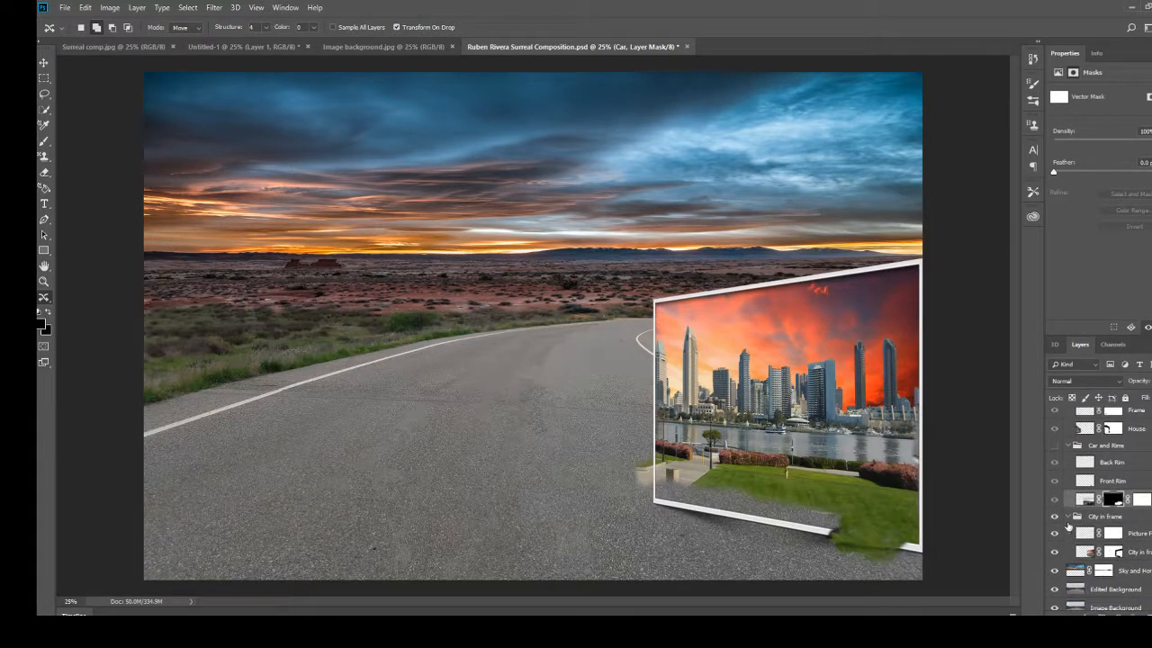
{"action": "left_click", "coordinate": [1055, 516]}
{"action": "scroll", "coordinate": [1059, 558], "scroll_direction": "down", "scroll_amount": 2}
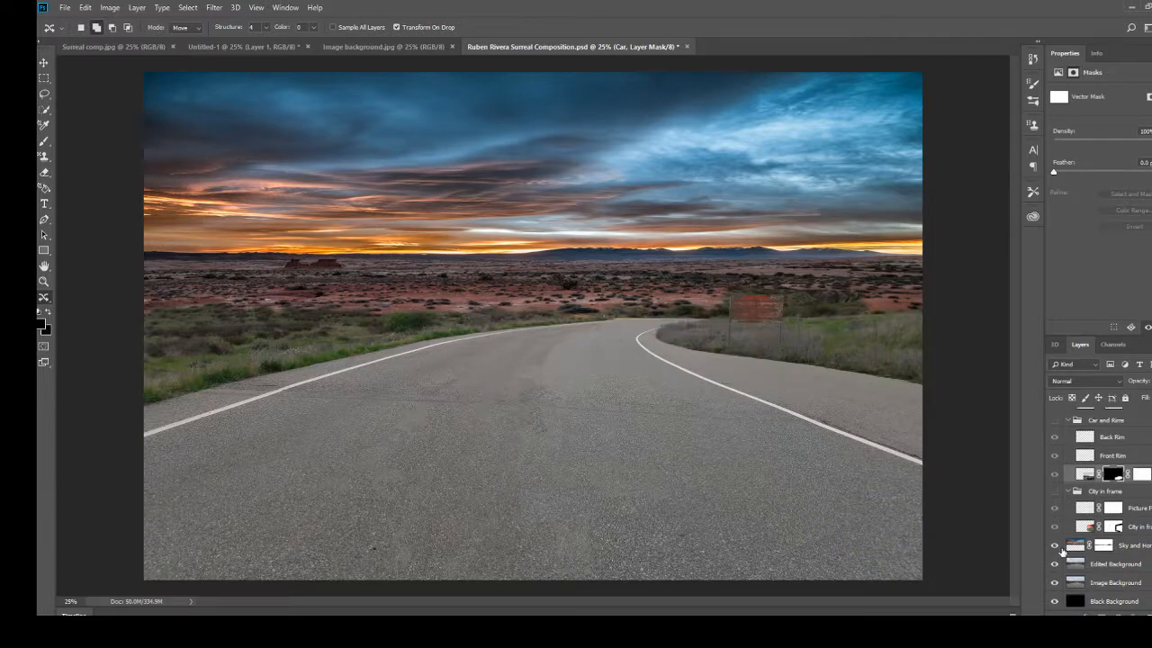
{"action": "left_click", "coordinate": [1055, 563]}
{"action": "left_click", "coordinate": [1054, 582]}
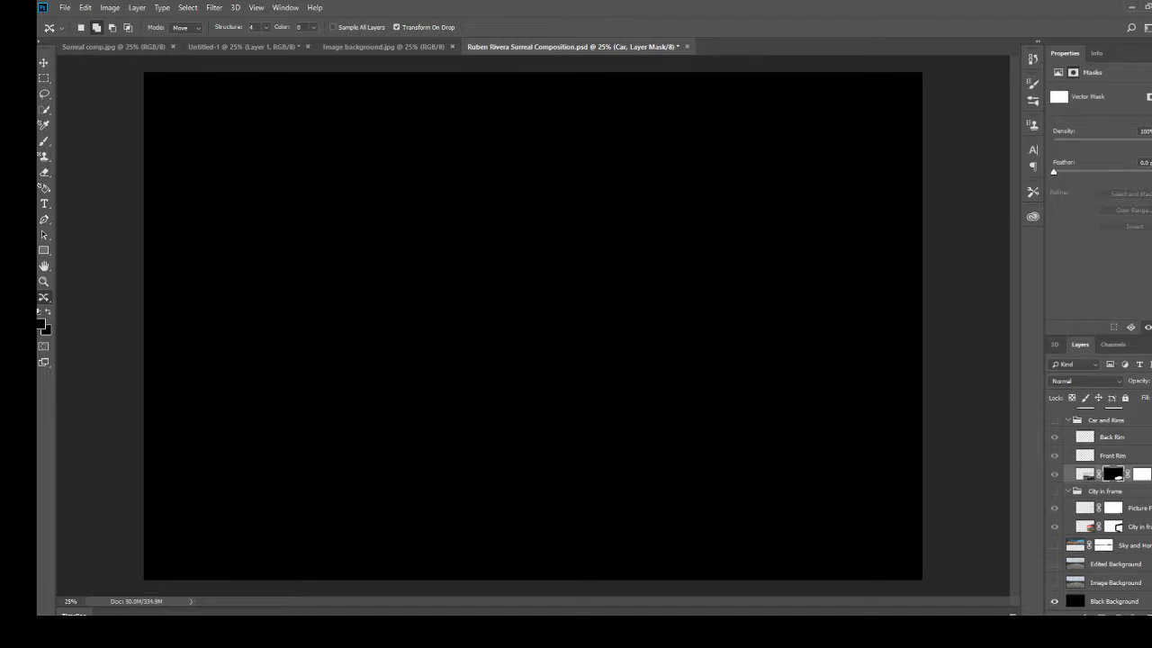
Show the Image Background, Edited Background and sky and horizon layers again, from the lowest up.
{"action": "left_click", "coordinate": [1054, 583]}
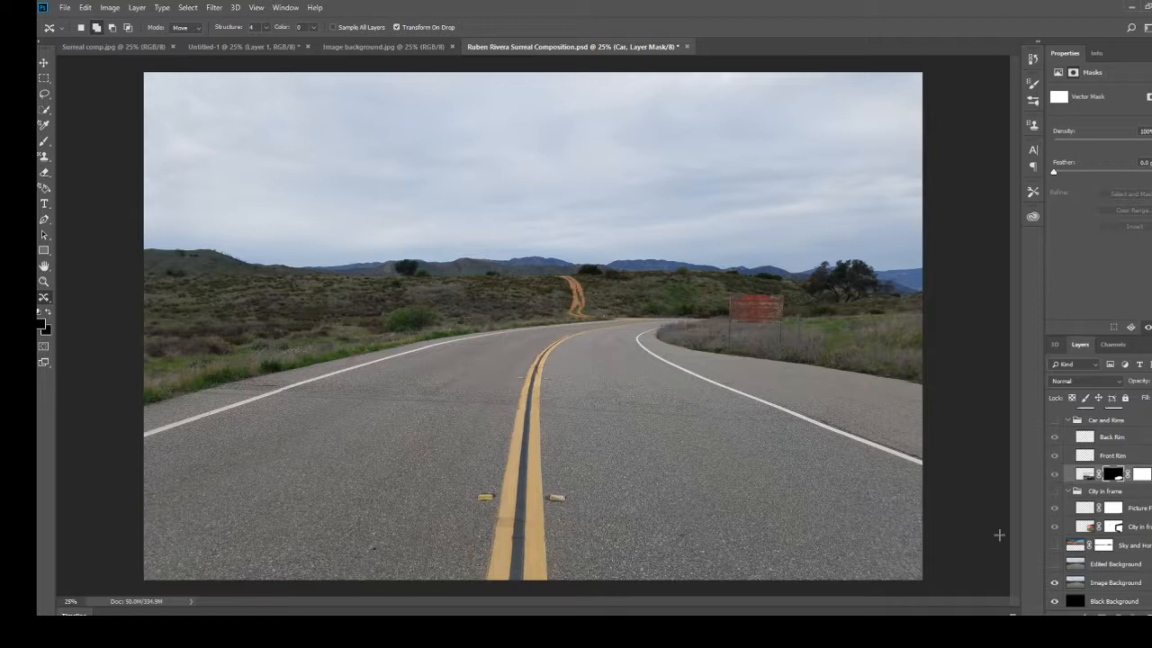
{"action": "left_click", "coordinate": [1055, 563]}
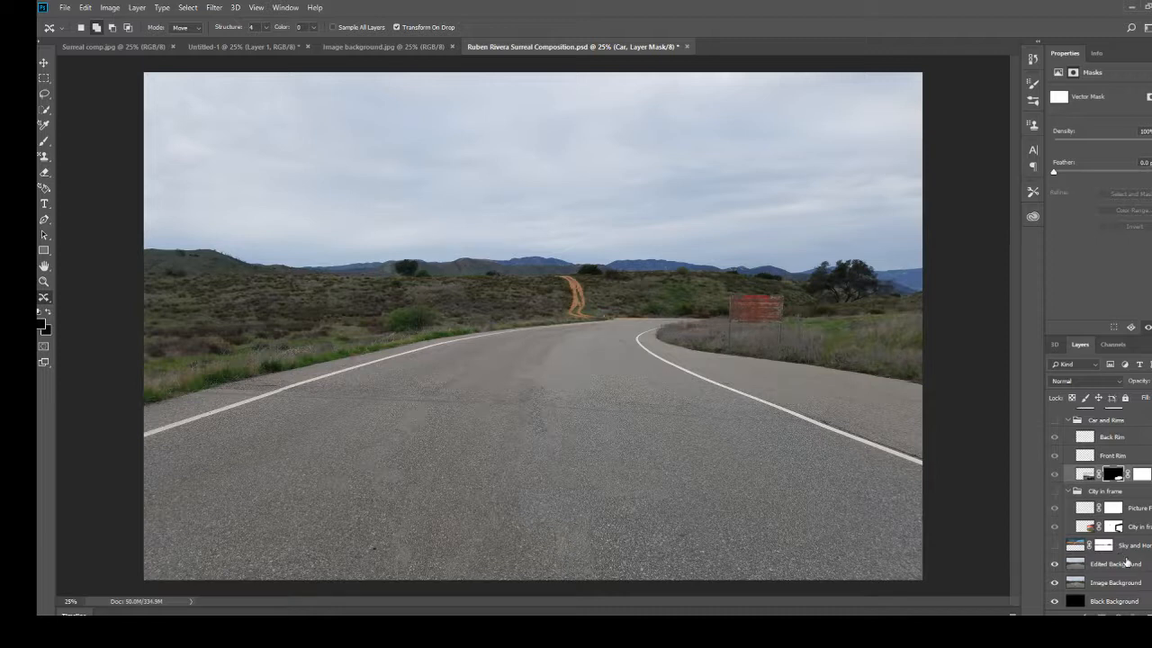
{"action": "left_click", "coordinate": [1055, 546]}
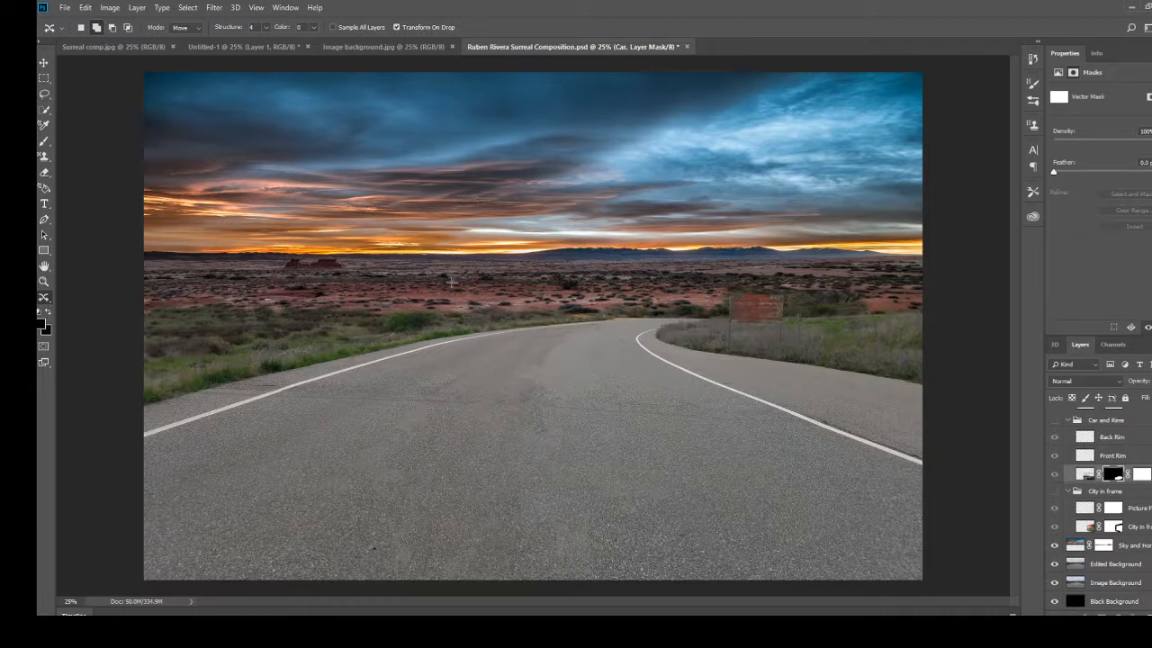
Disable the sky and horizon layer's mask to view the unmasked image, and re-enable it.
{"action": "right_click", "coordinate": [1106, 546]}
{"action": "left_click", "coordinate": [1100, 439]}
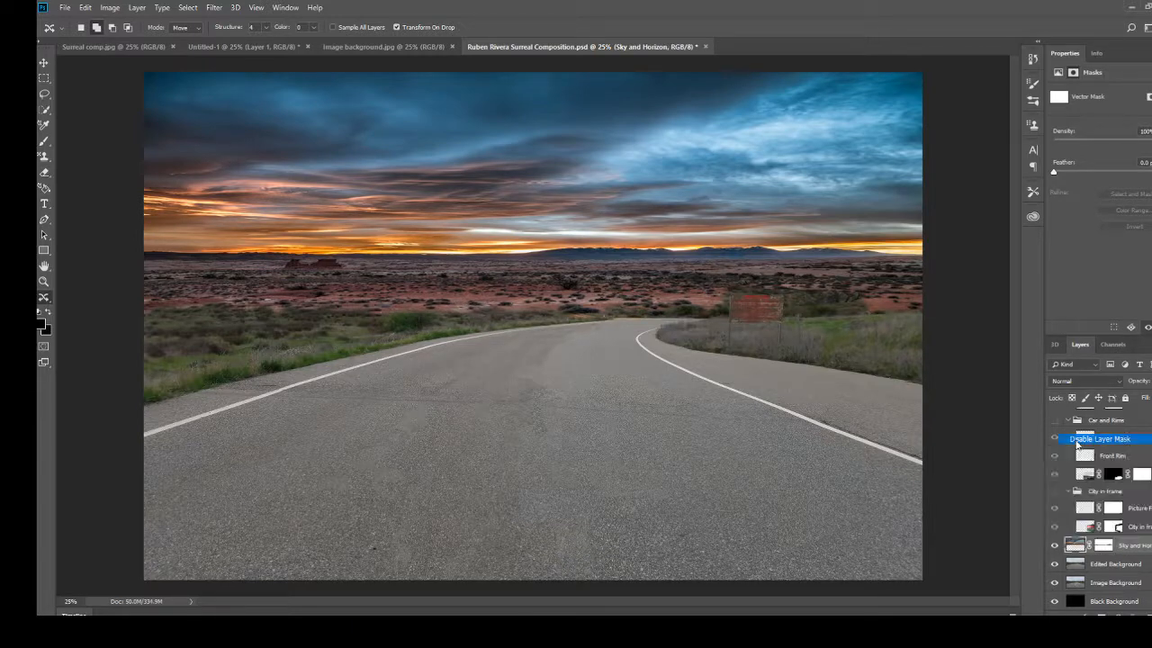
{"action": "right_click", "coordinate": [1104, 547]}
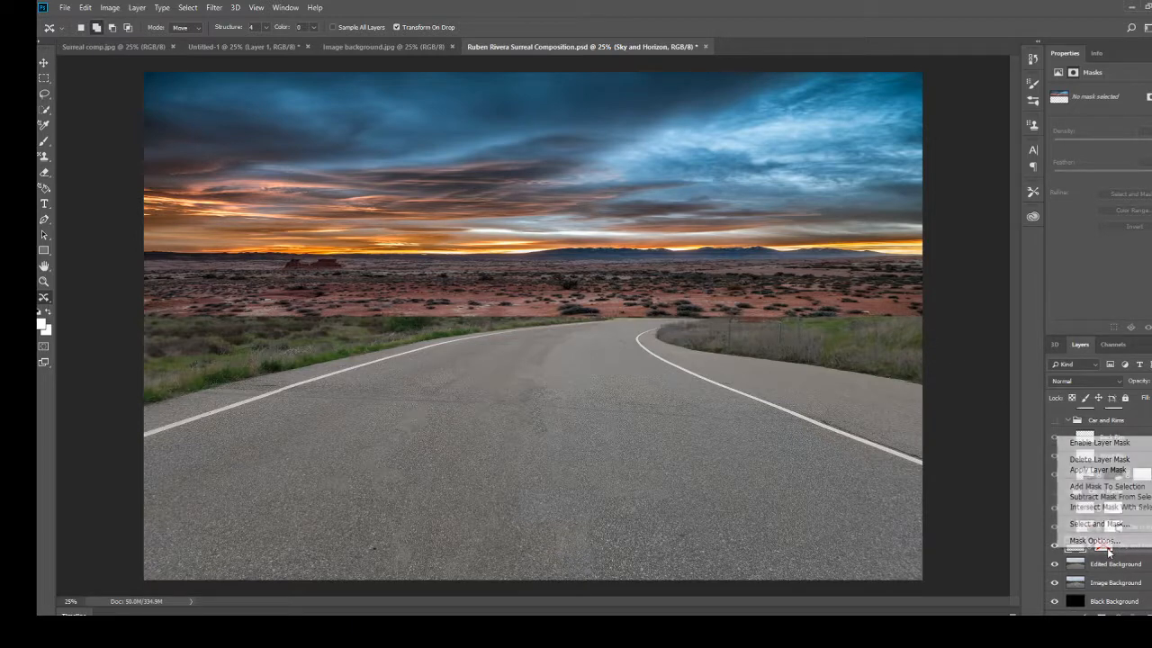
{"action": "left_click", "coordinate": [1128, 447]}
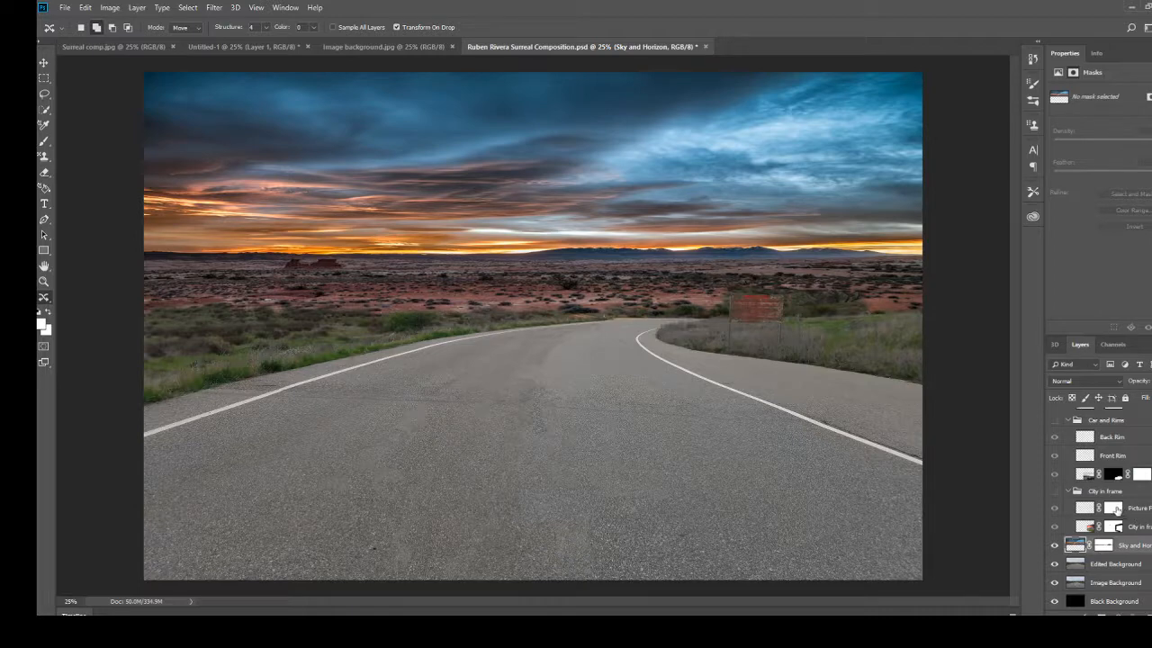
Show the Car and Rims group and disable the Car layer's layer mask.
{"action": "left_click", "coordinate": [1055, 475]}
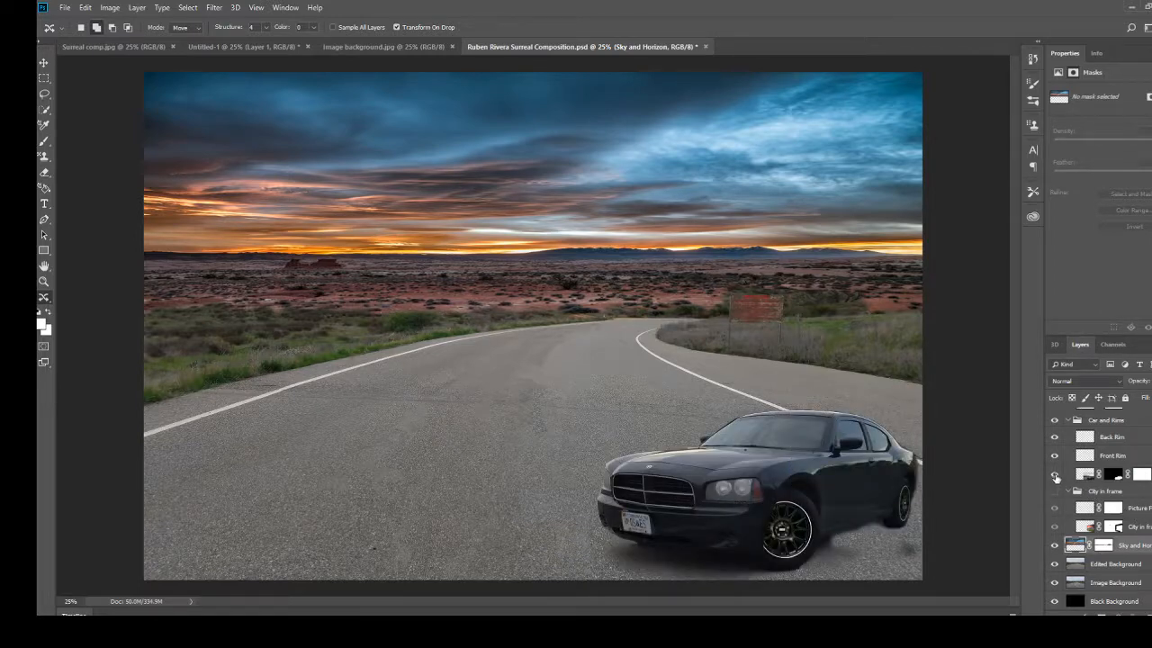
{"action": "right_click", "coordinate": [1114, 474]}
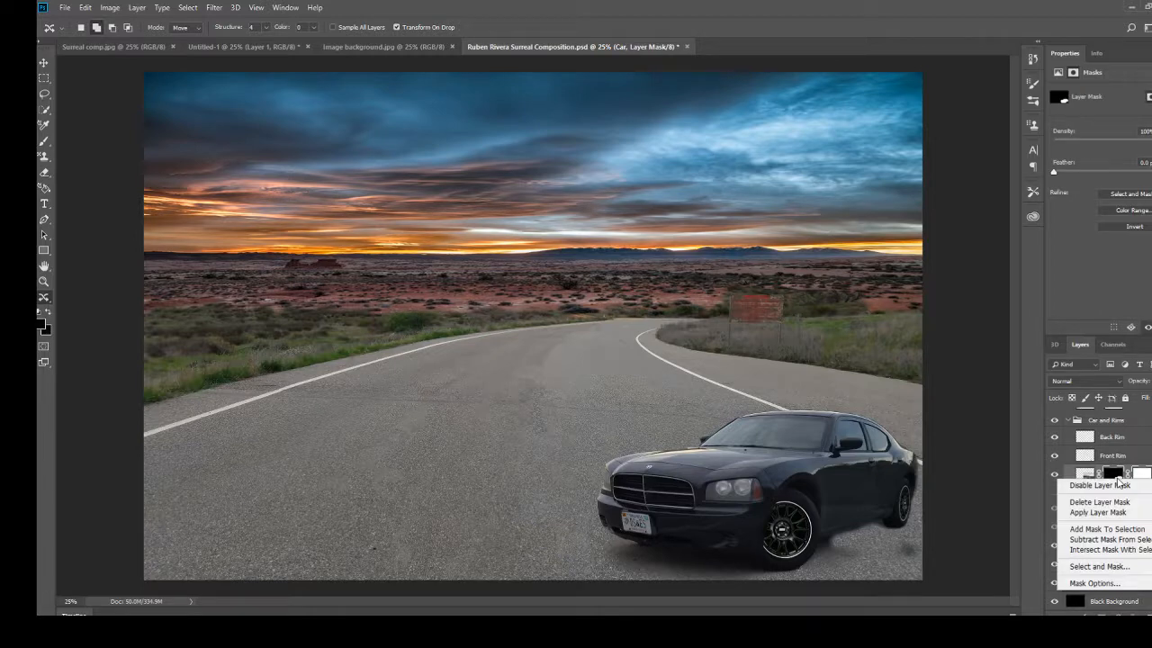
{"action": "left_click", "coordinate": [1117, 484]}
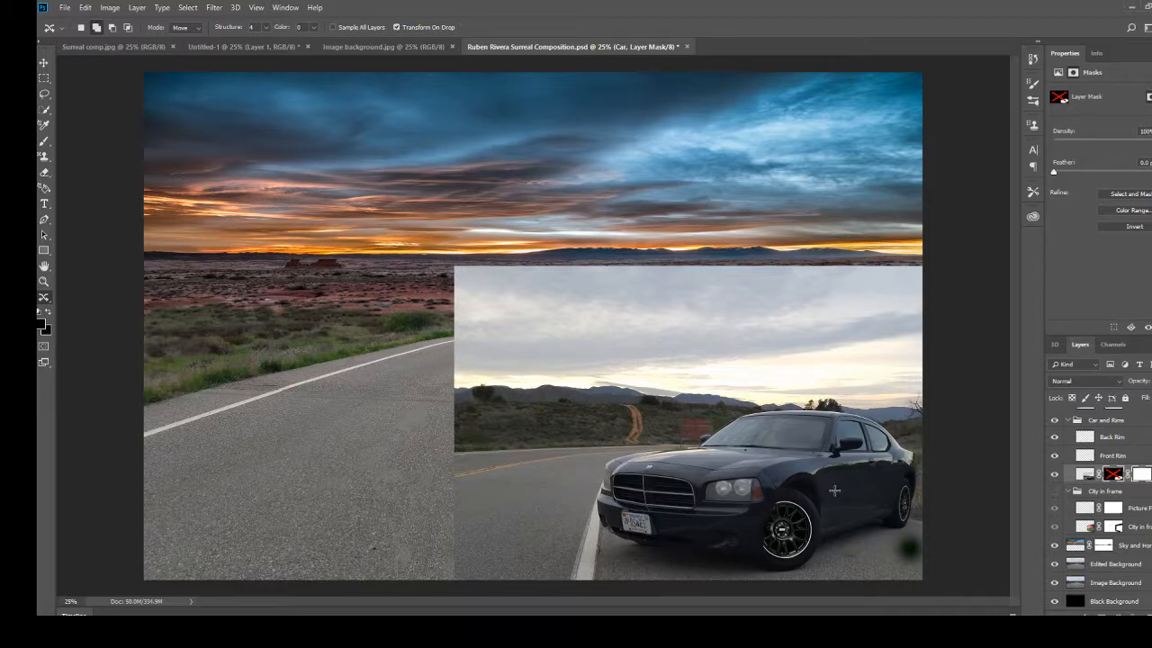
Hide the Front Rim and Back Rim layers and re-enable the Car layer's layer mask.
{"action": "left_click", "coordinate": [1055, 455]}
{"action": "left_click", "coordinate": [1055, 437]}
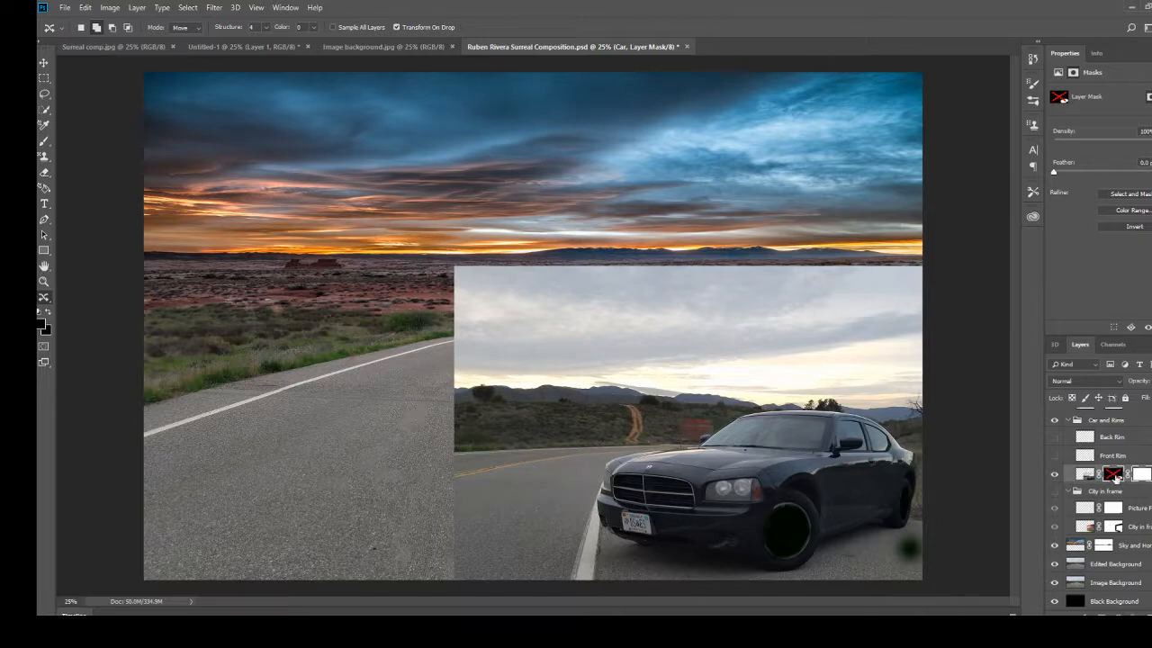
{"action": "right_click", "coordinate": [1115, 477]}
{"action": "left_click", "coordinate": [1100, 484]}
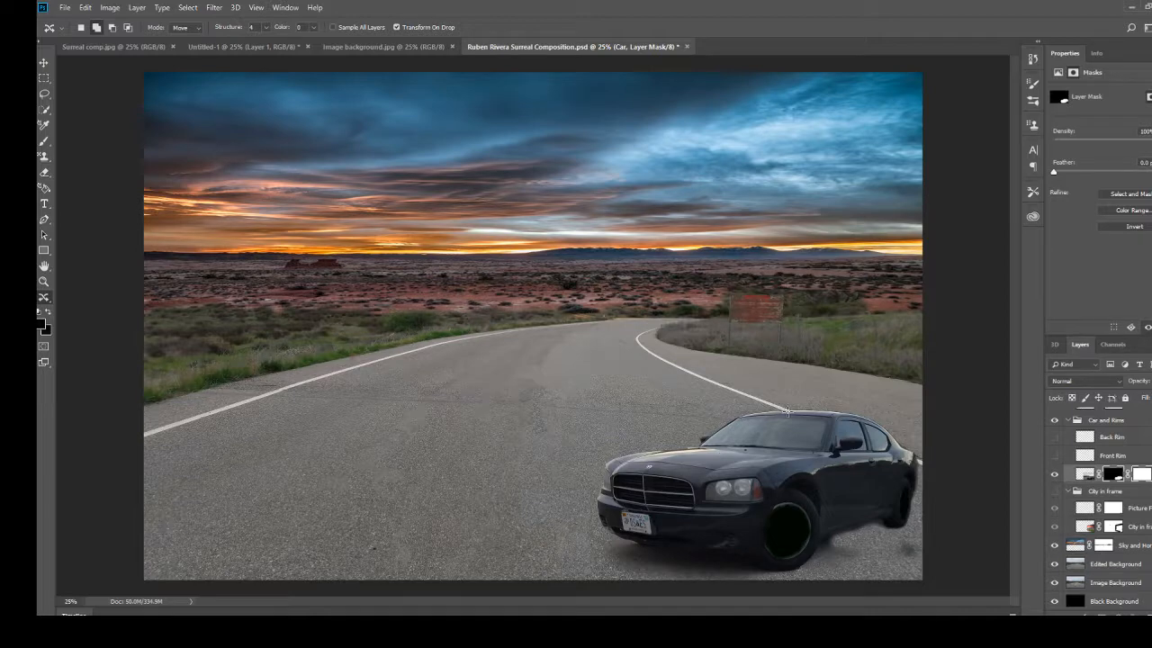
Show the Front Rim and Back Rim layers on the car again.
{"action": "left_click", "coordinate": [1135, 474]}
{"action": "left_click", "coordinate": [1055, 458]}
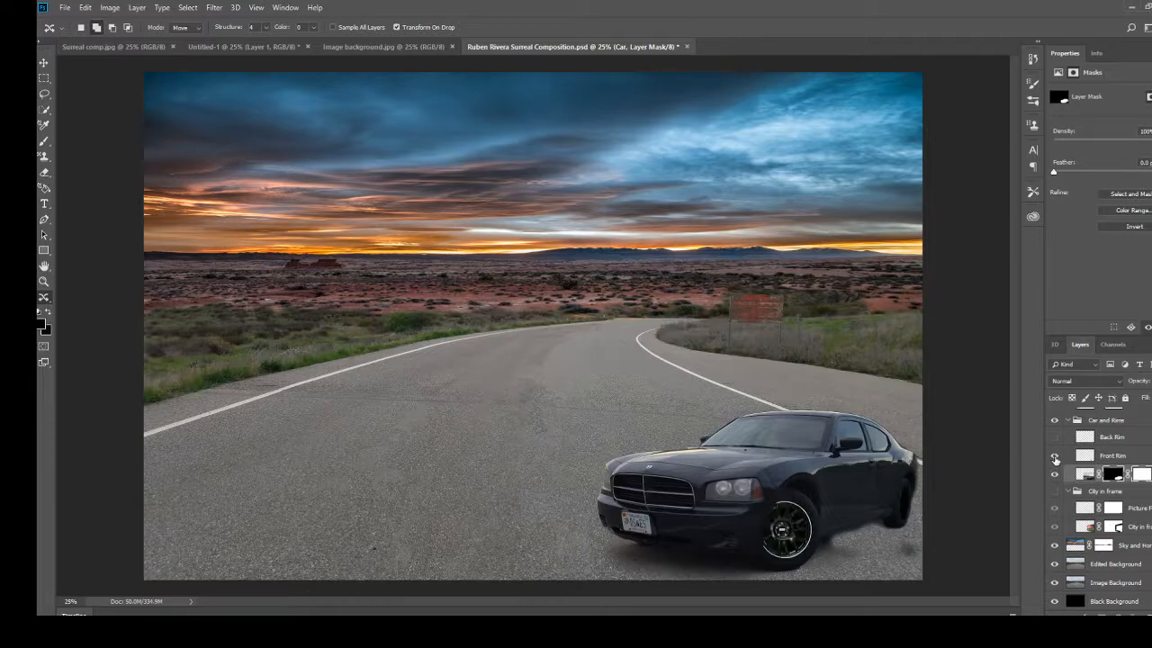
{"action": "left_click", "coordinate": [1054, 438]}
{"action": "scroll", "coordinate": [1132, 479], "scroll_direction": "up", "scroll_amount": 2}
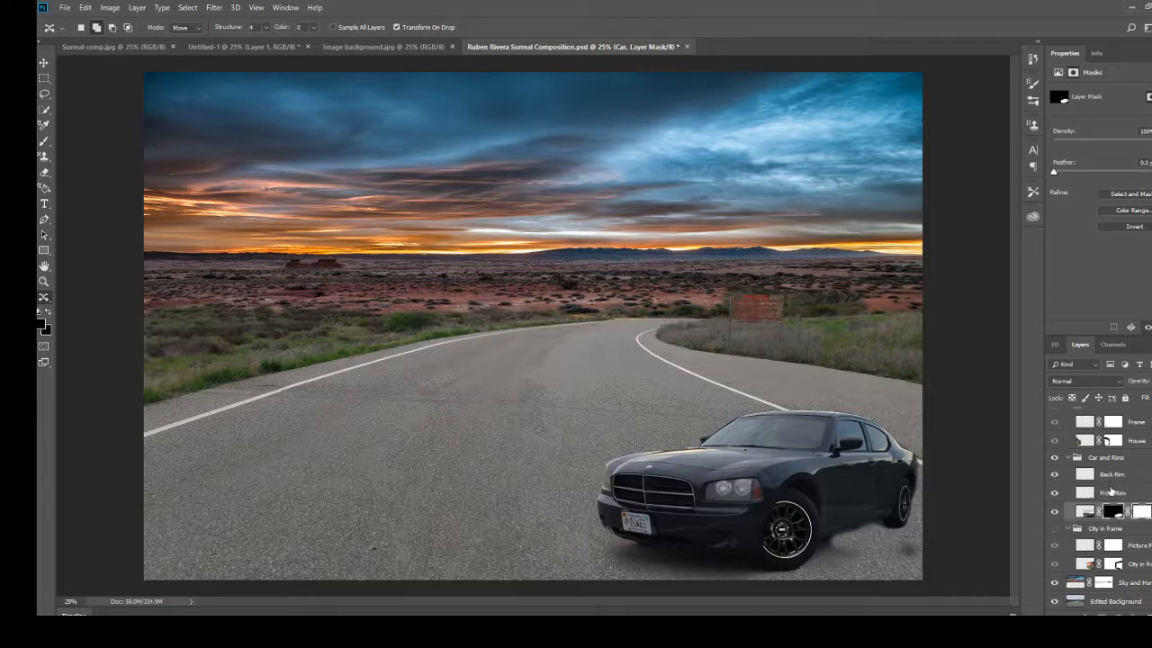
{"action": "scroll", "coordinate": [1109, 490], "scroll_direction": "down", "scroll_amount": 2}
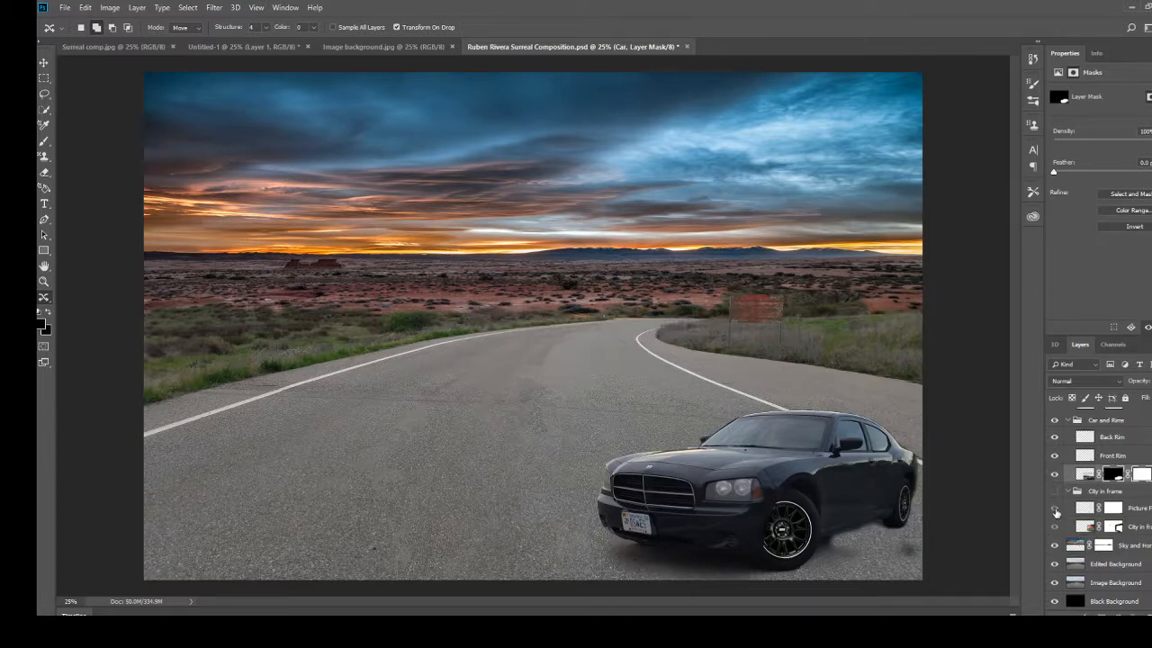
Show the City in frame group and disable the layer masks of its picture frame and city layers.
{"action": "left_click", "coordinate": [1055, 510]}
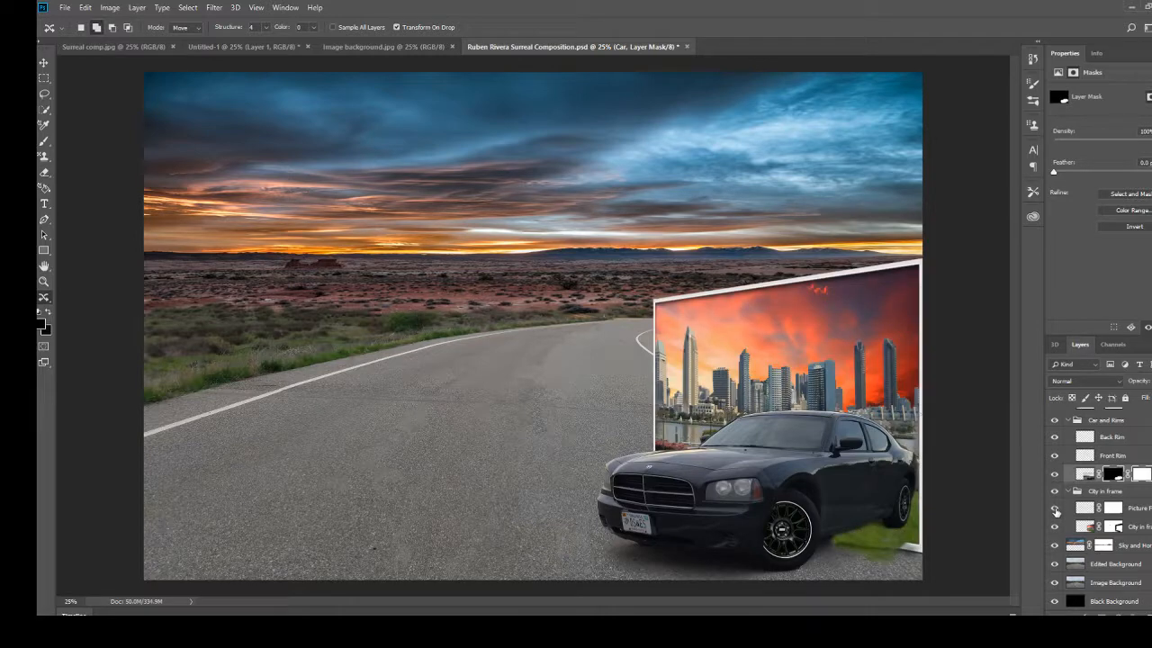
{"action": "right_click", "coordinate": [1117, 511]}
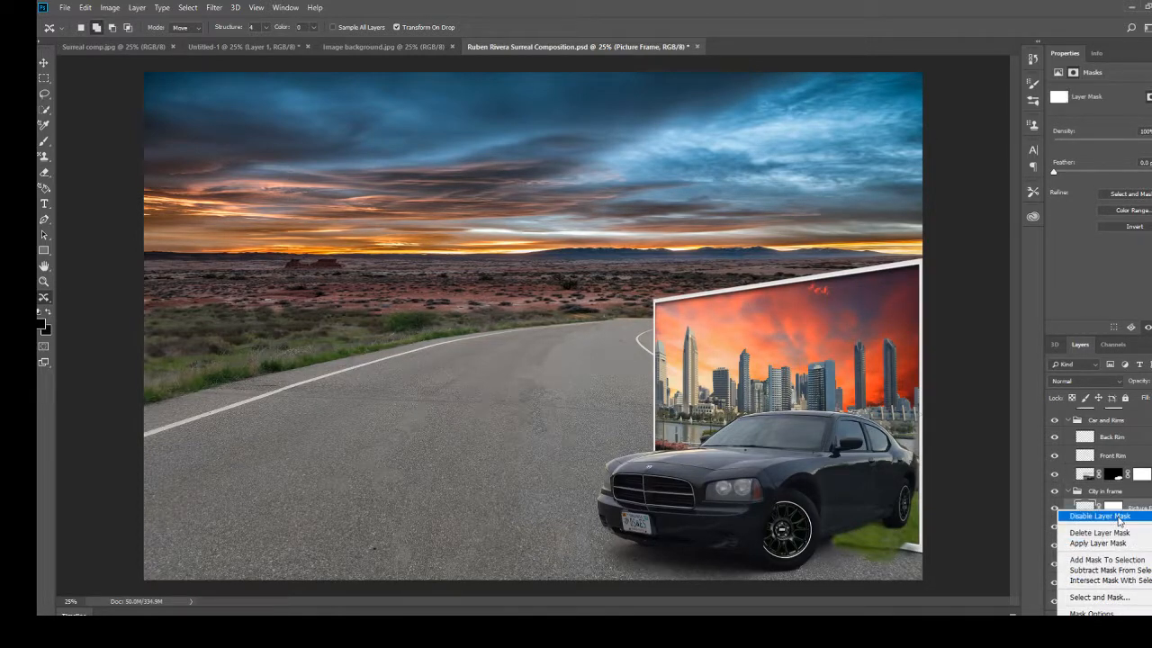
{"action": "left_click", "coordinate": [1119, 514]}
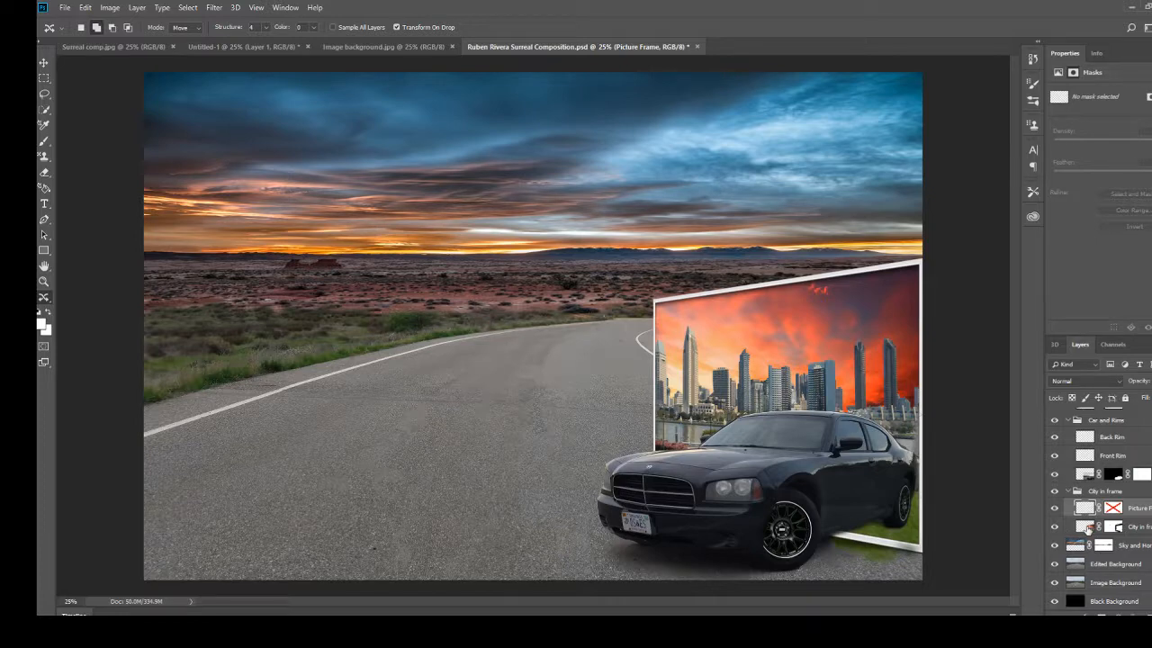
{"action": "right_click", "coordinate": [1114, 530]}
{"action": "left_click", "coordinate": [1112, 421]}
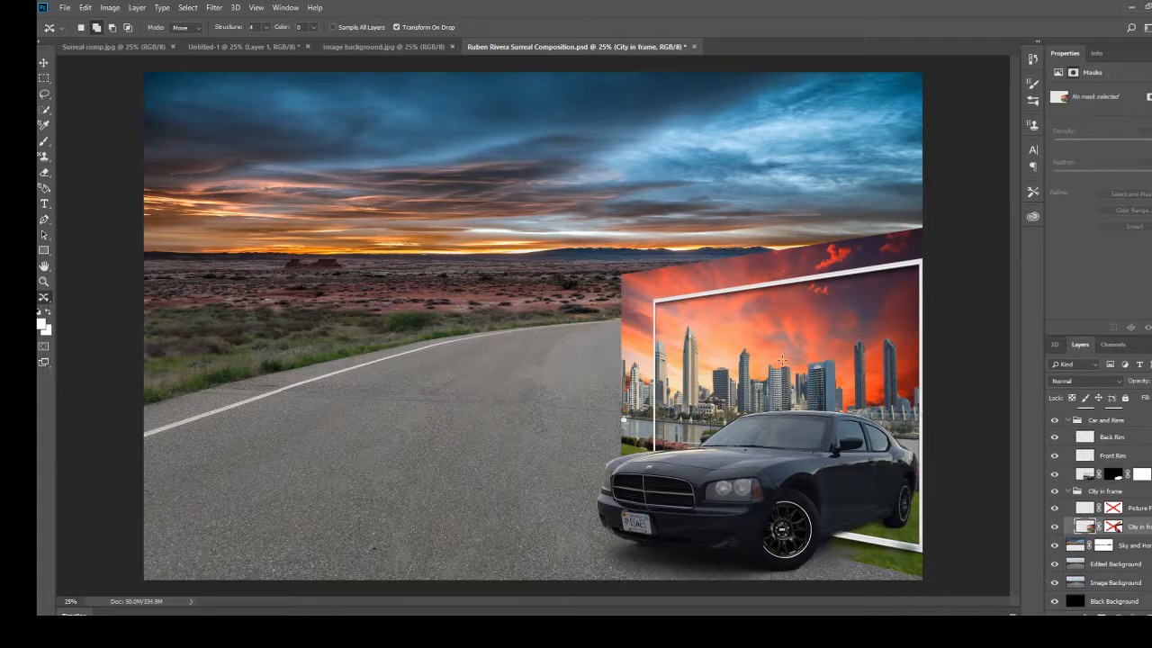
Re-enable the layer masks on the city layer and its picture frame layer.
{"action": "right_click", "coordinate": [1116, 527]}
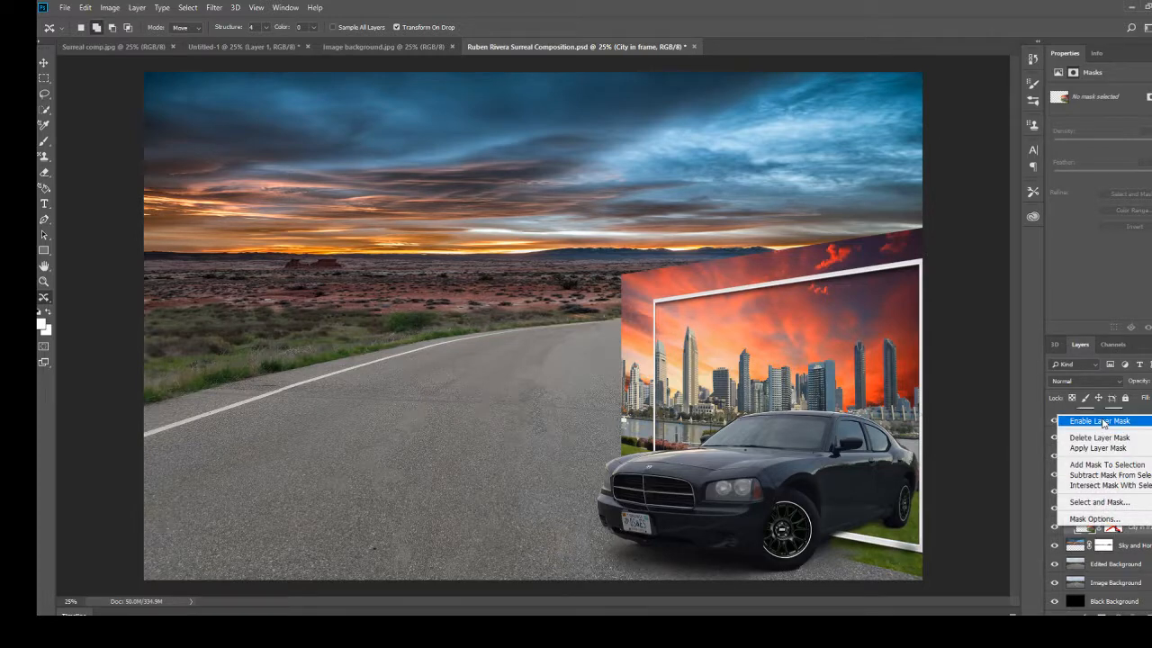
{"action": "left_click", "coordinate": [1104, 423]}
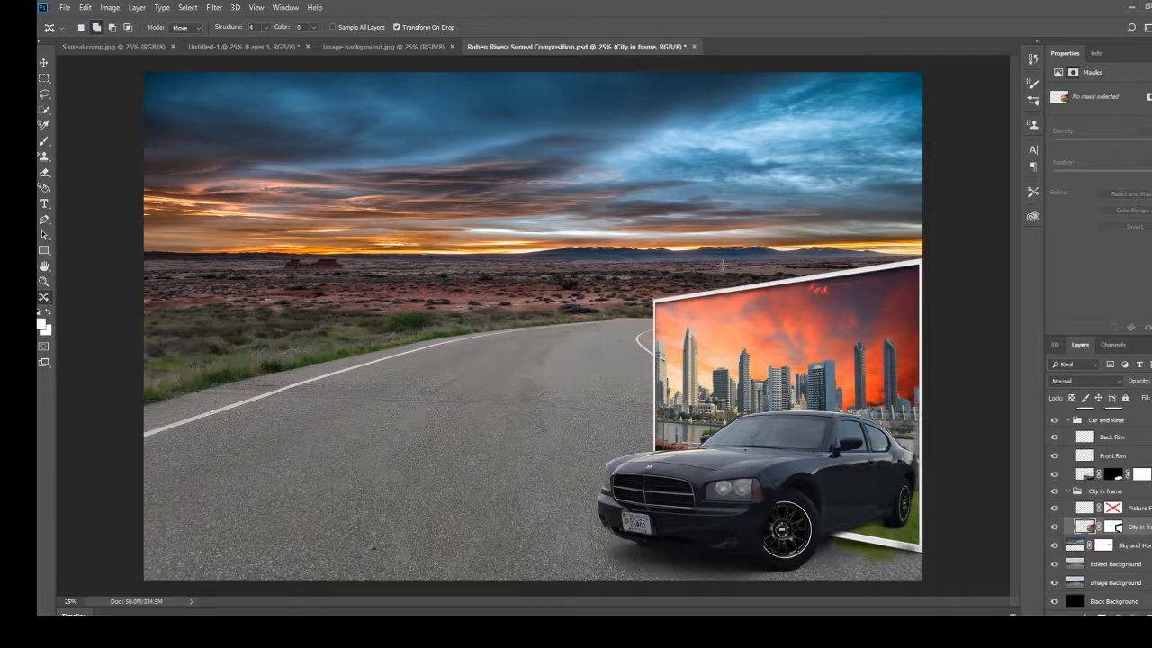
{"action": "right_click", "coordinate": [1113, 508]}
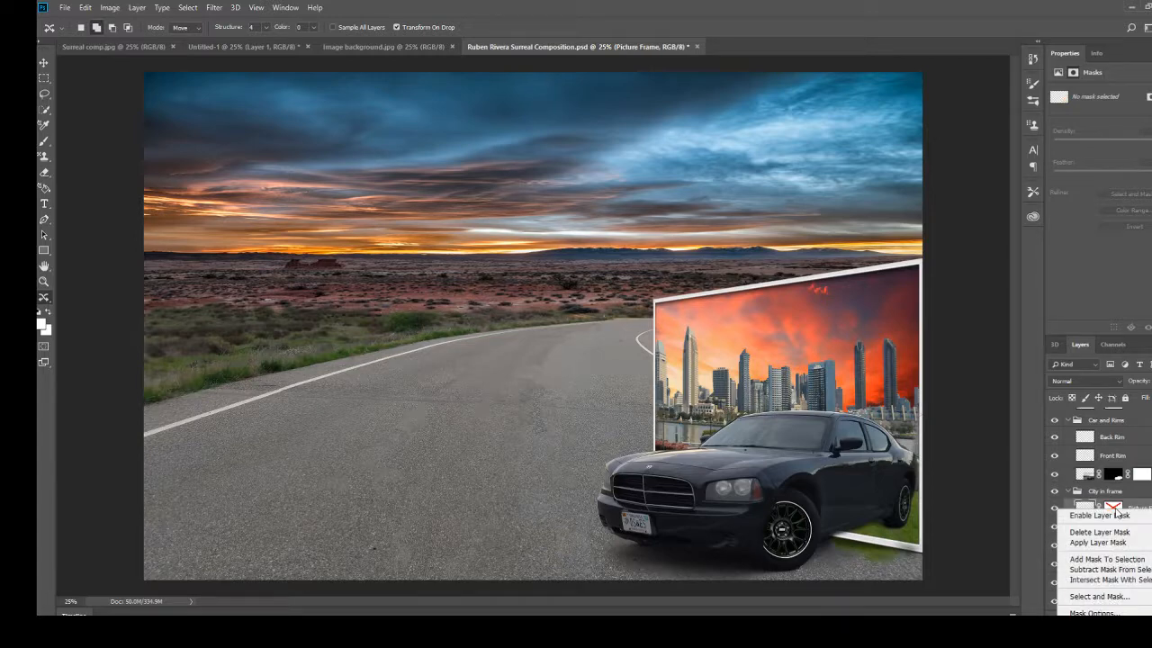
{"action": "left_click", "coordinate": [1122, 516]}
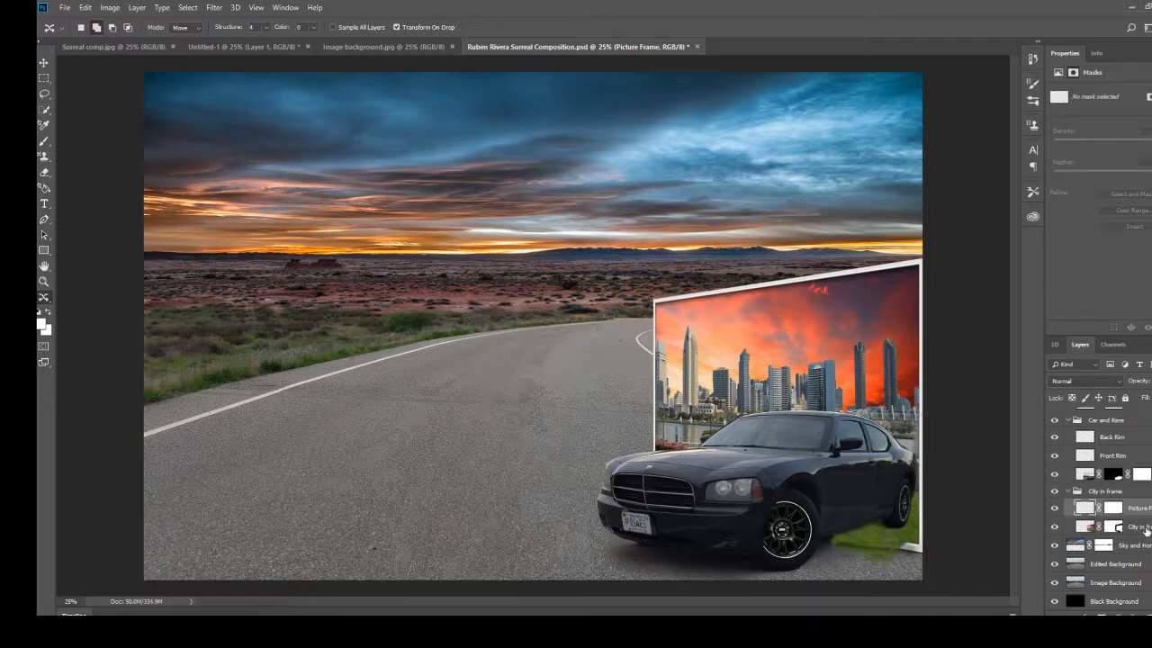
Show the House in frame group and hide its House layer so only the Frame layer displays.
{"action": "scroll", "coordinate": [1146, 531], "scroll_direction": "up", "scroll_amount": 2}
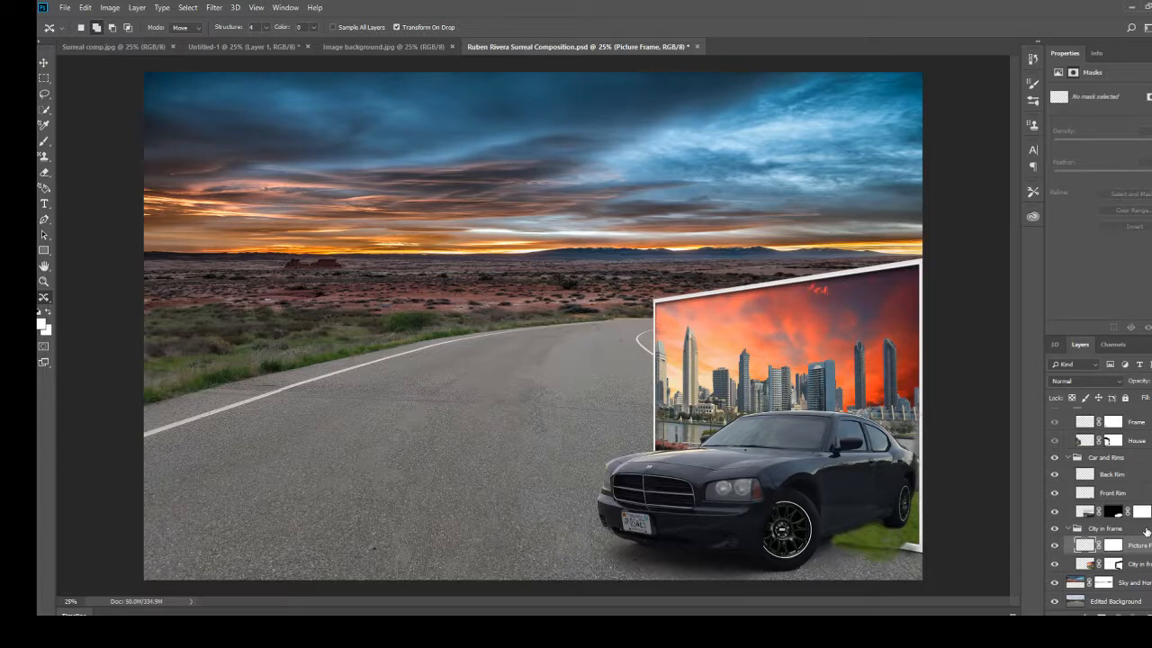
{"action": "scroll", "coordinate": [1145, 531], "scroll_direction": "up", "scroll_amount": 3}
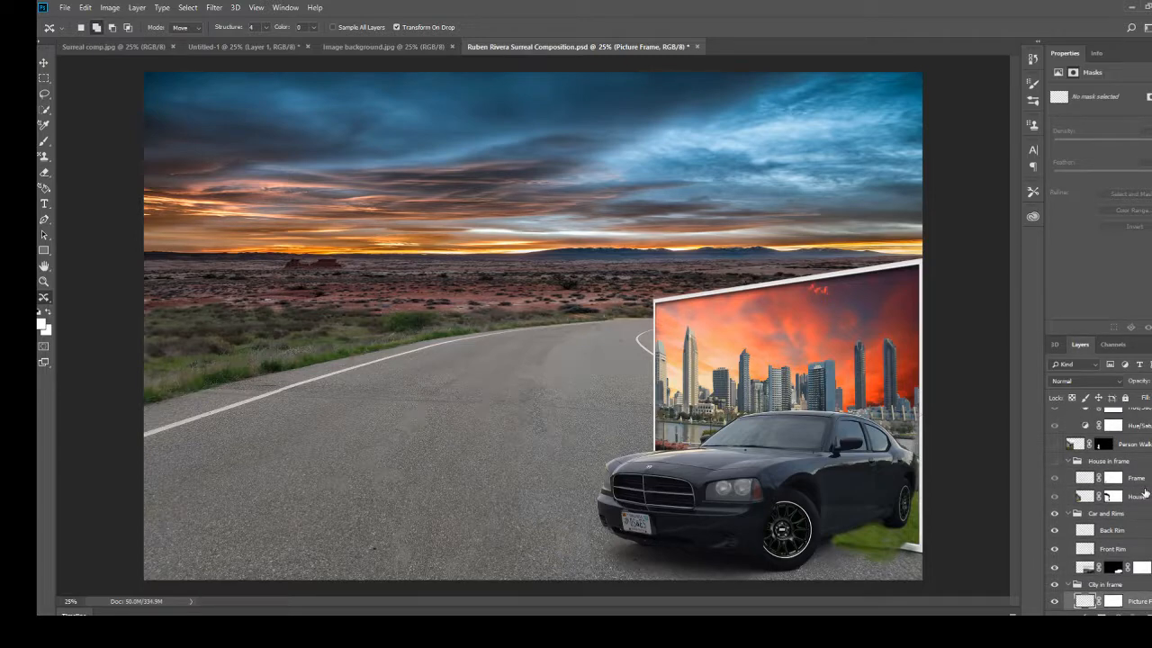
{"action": "left_click", "coordinate": [1053, 462]}
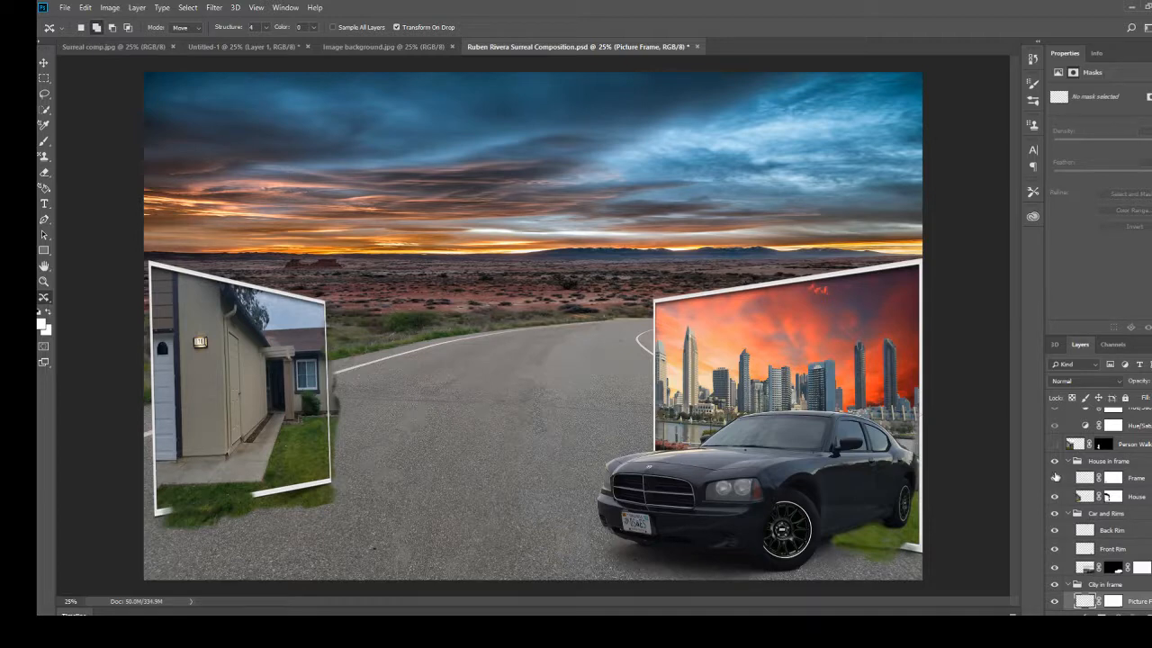
{"action": "left_click", "coordinate": [1055, 478]}
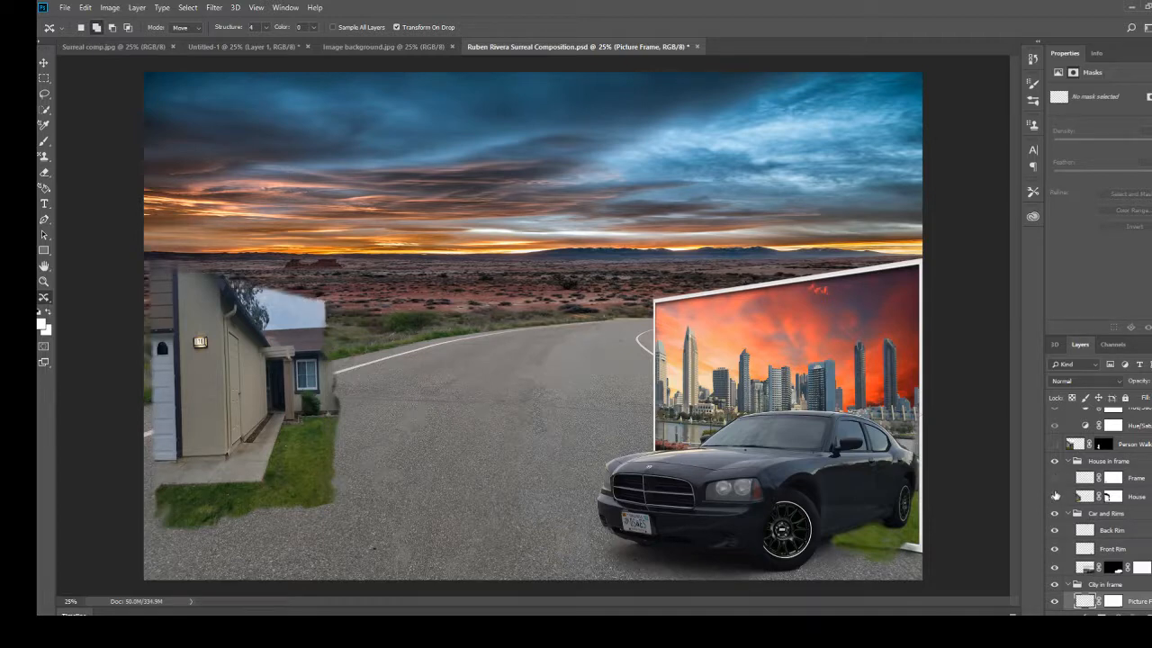
{"action": "left_click", "coordinate": [1055, 497]}
{"action": "left_click", "coordinate": [1055, 480]}
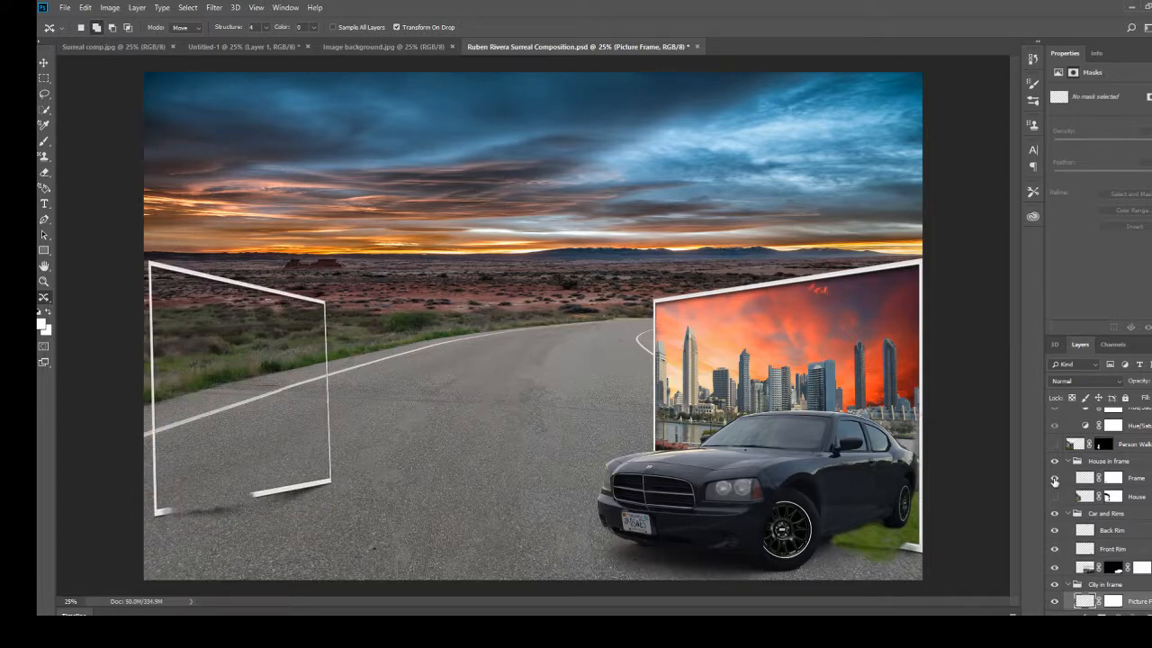
Disable the layer mask on the Frame layer in the House in frame group.
{"action": "right_click", "coordinate": [1112, 477]}
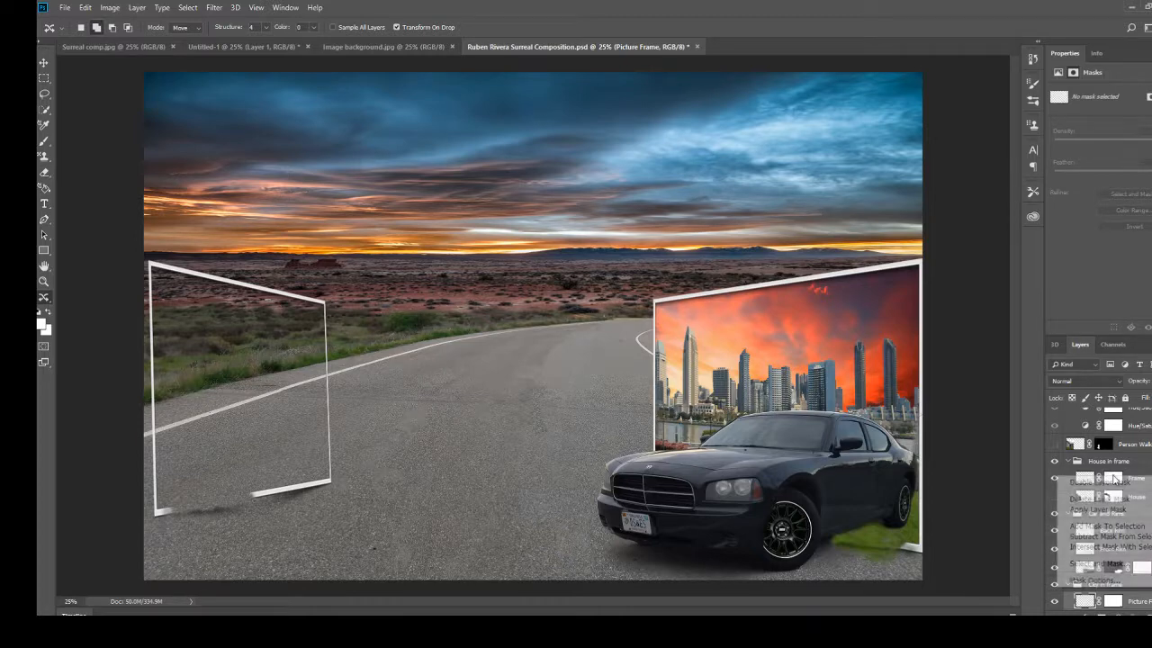
{"action": "left_click", "coordinate": [1101, 482]}
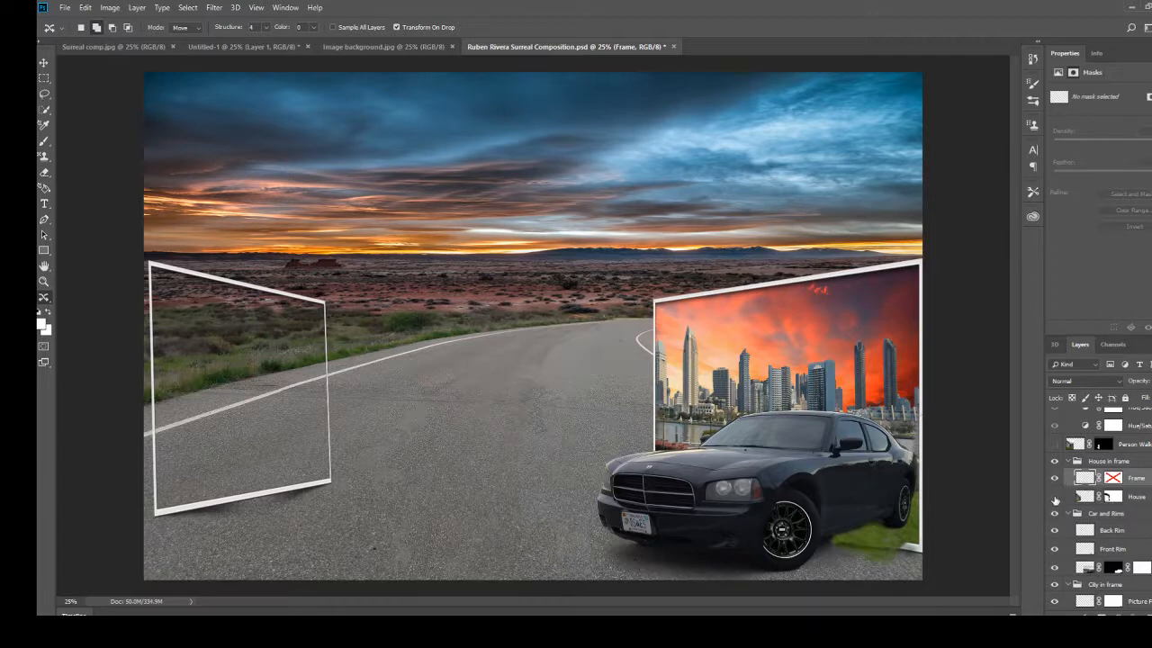
{"action": "right_click", "coordinate": [1113, 478]}
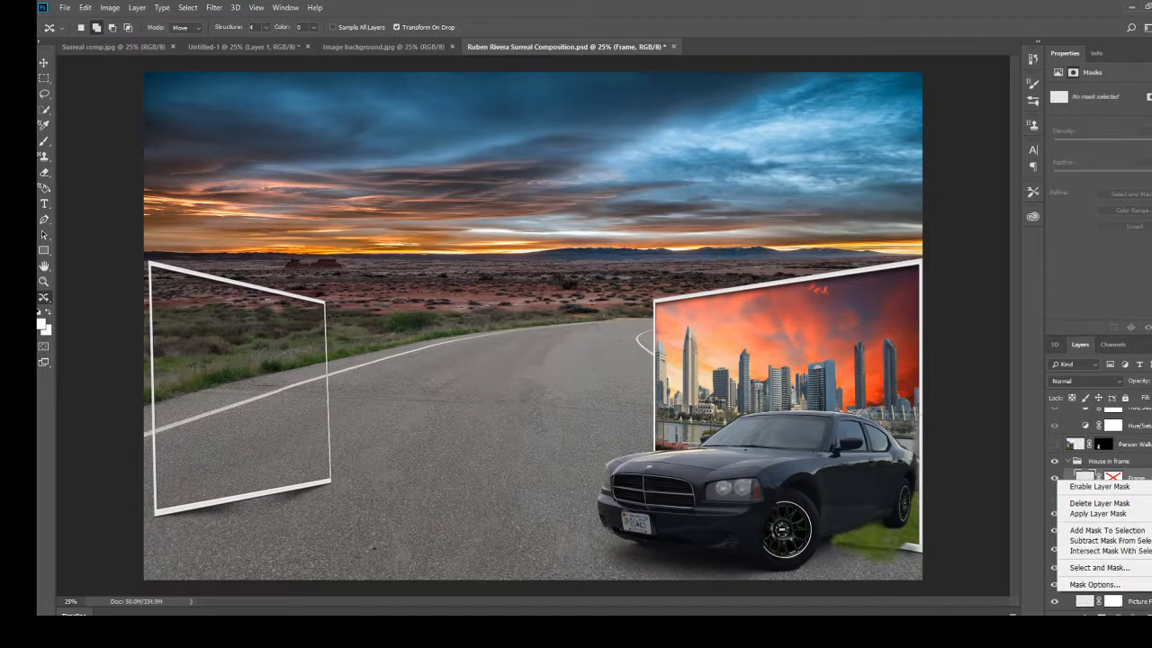
{"action": "left_click", "coordinate": [1038, 610]}
Show the House layer inside the frame and disable its layer mask to expose the whole house photo.
{"action": "left_click", "coordinate": [1055, 497]}
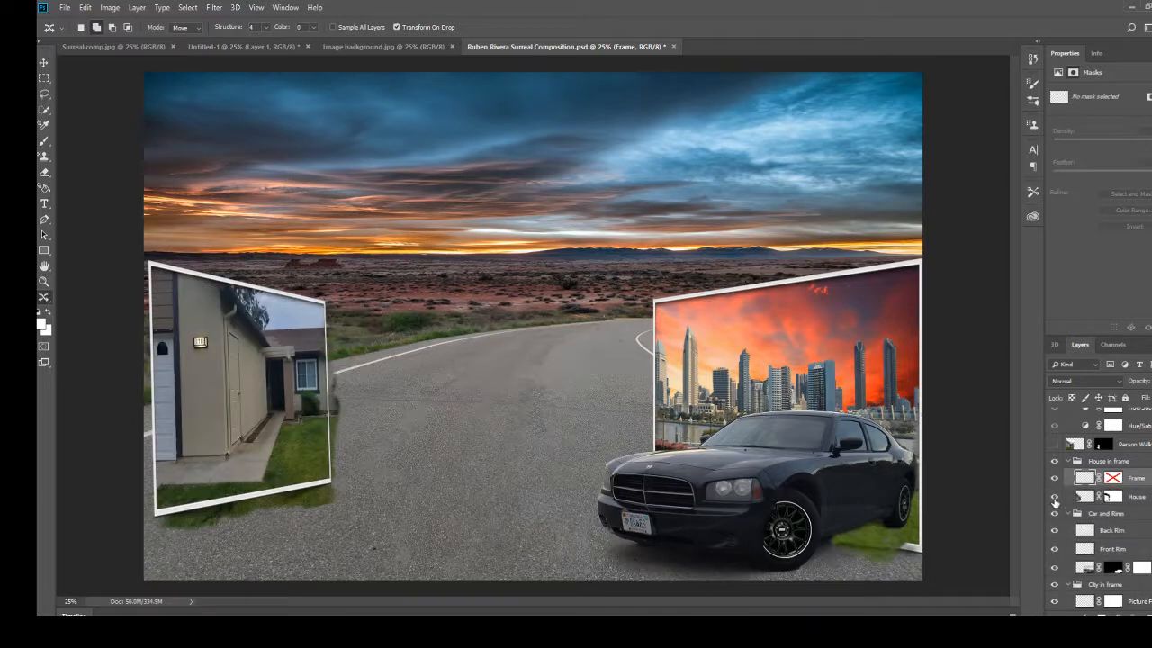
{"action": "right_click", "coordinate": [1113, 497]}
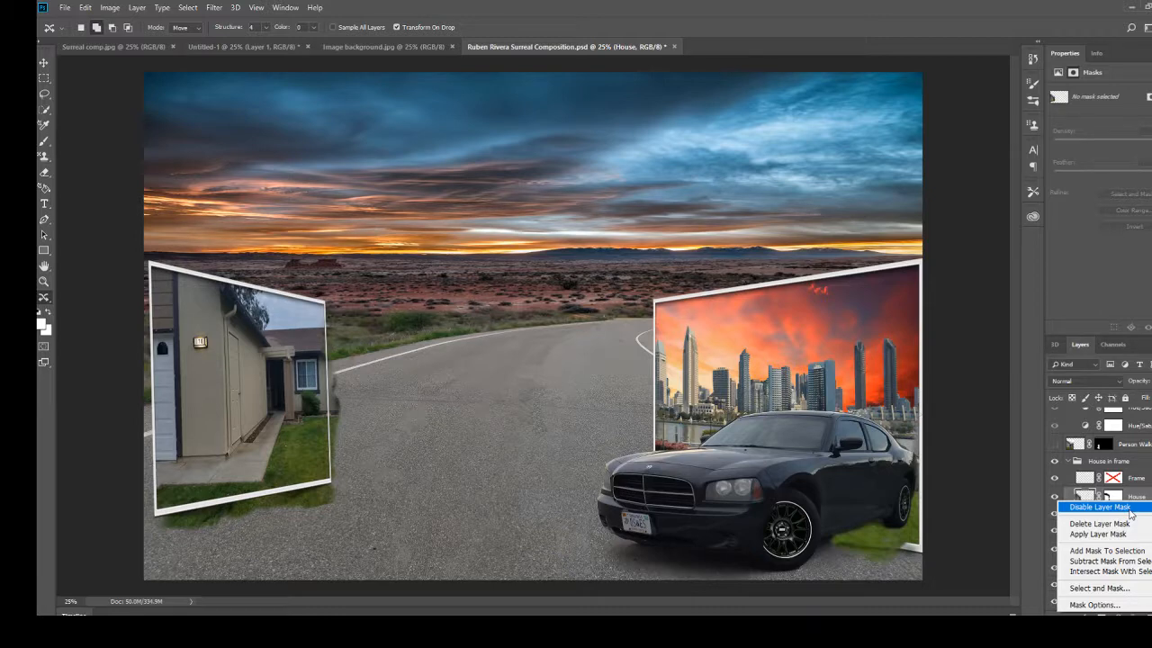
{"action": "left_click", "coordinate": [1130, 510]}
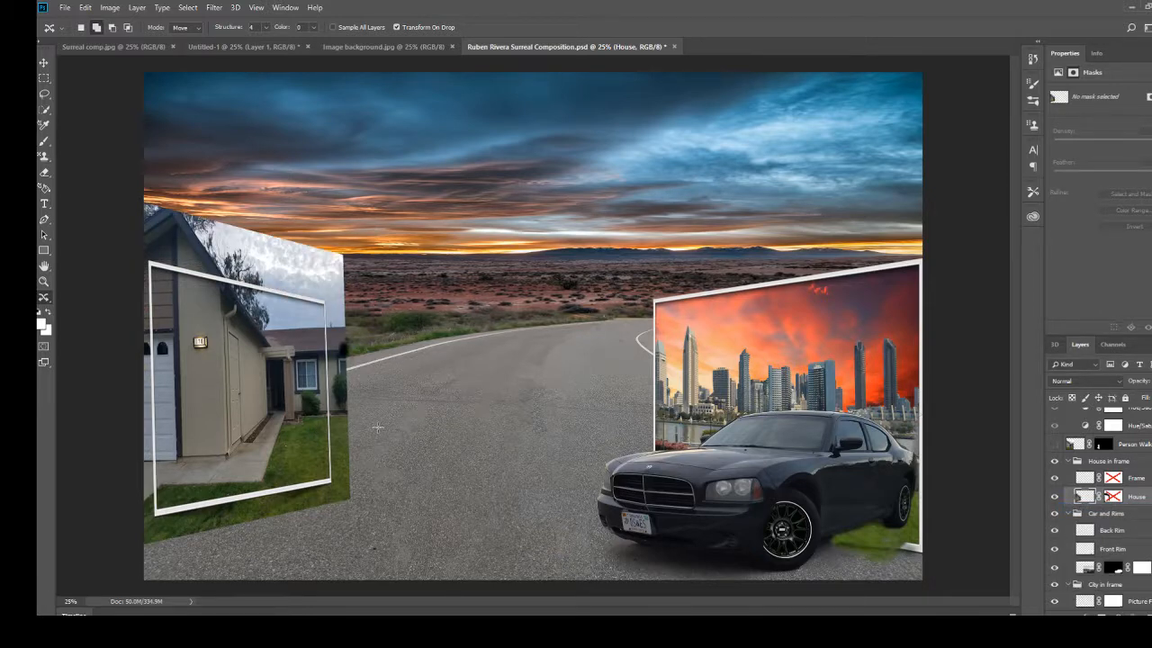
Re-enable the layer masks on the House layer and the Frame layer.
{"action": "right_click", "coordinate": [1116, 501]}
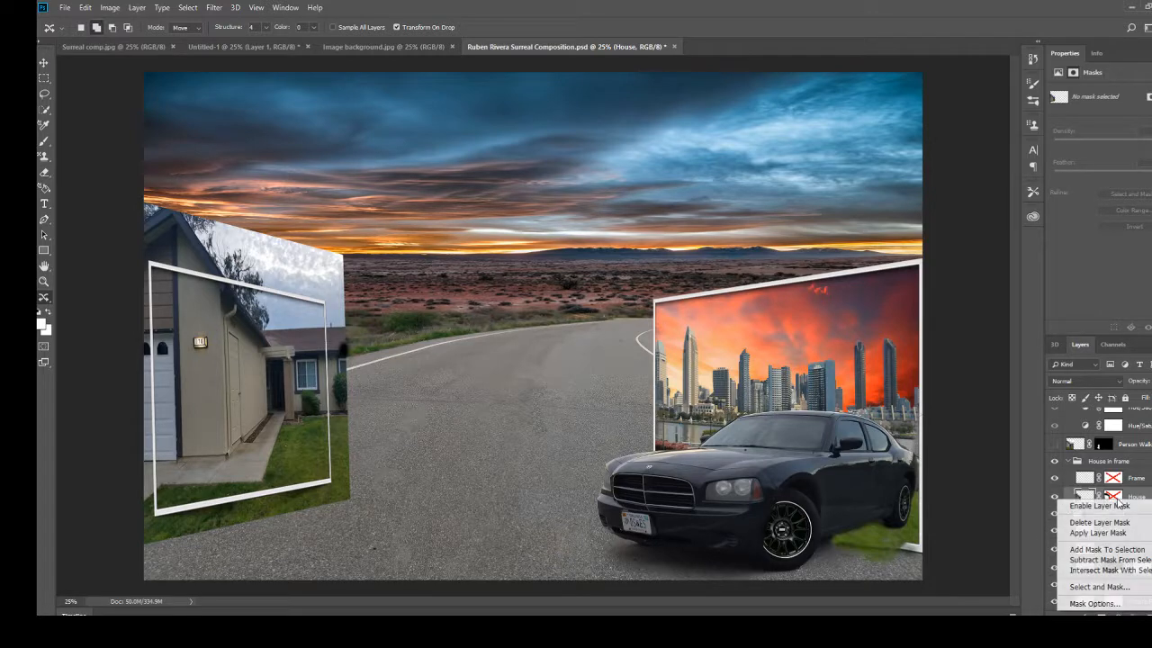
{"action": "left_click", "coordinate": [1117, 510]}
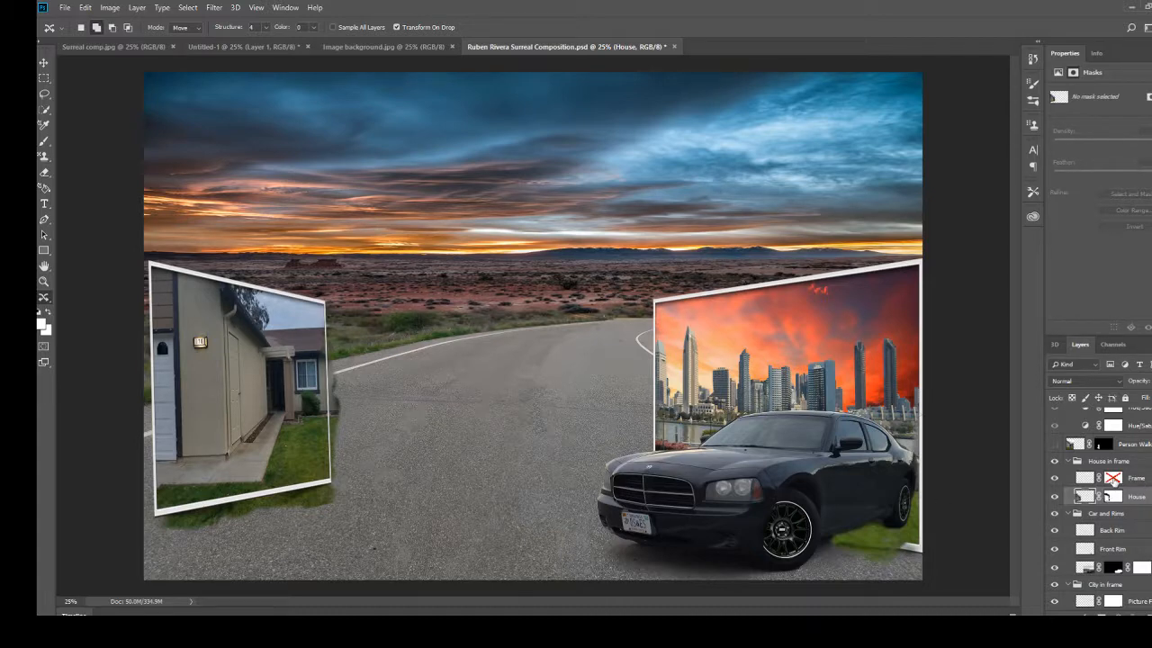
{"action": "right_click", "coordinate": [1113, 478]}
{"action": "left_click", "coordinate": [1116, 489]}
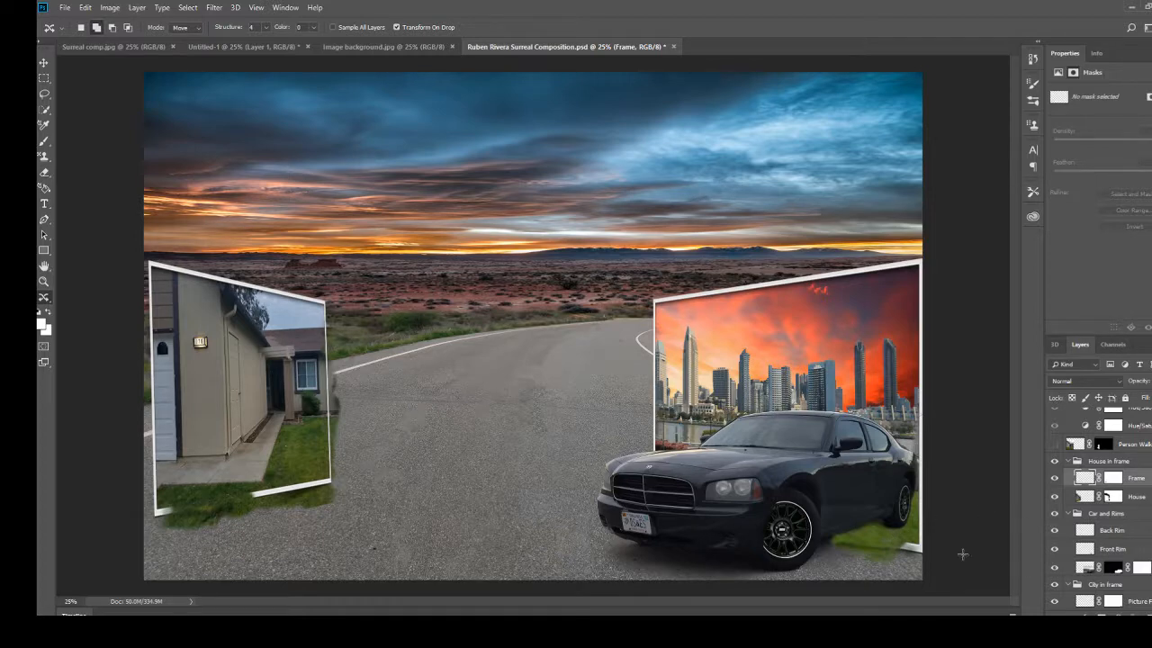
Show the Person Walking layer, and disable and re-enable its layer mask to compare the full photo with the cutout.
{"action": "left_click", "coordinate": [1055, 444]}
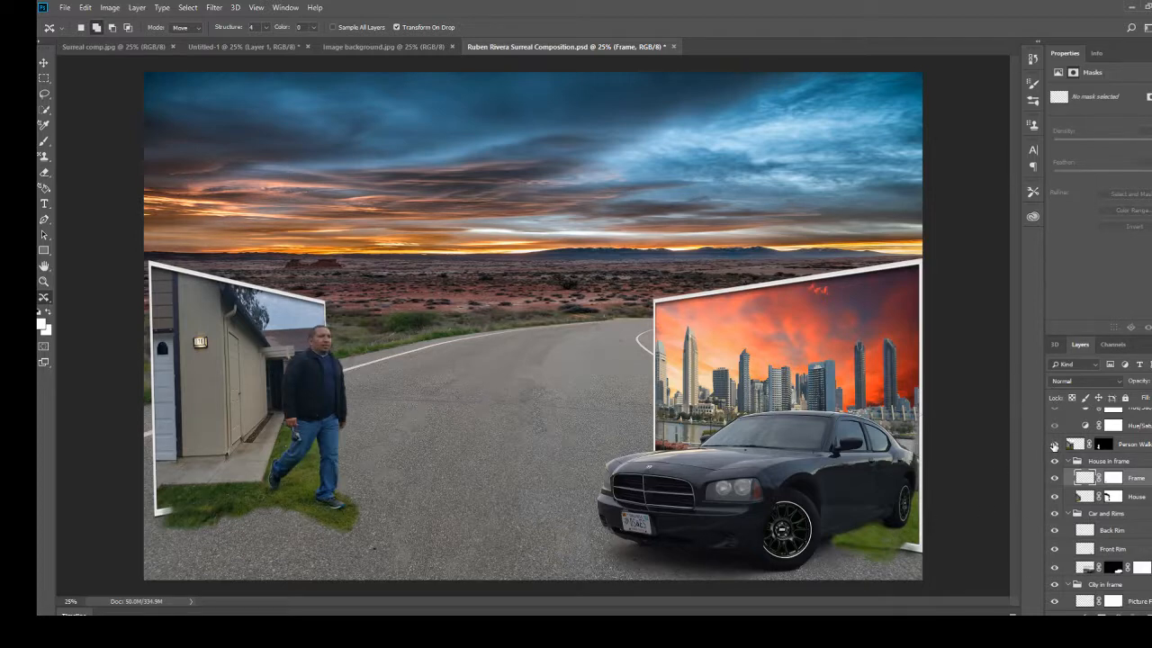
{"action": "right_click", "coordinate": [1106, 445]}
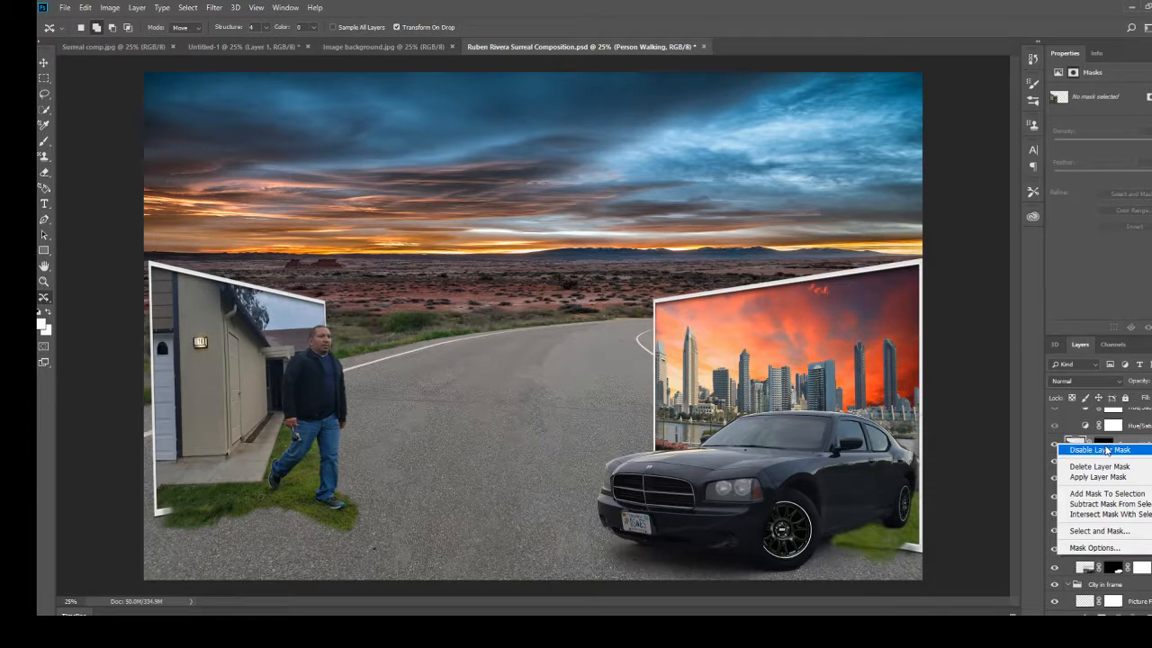
{"action": "left_click", "coordinate": [1102, 449]}
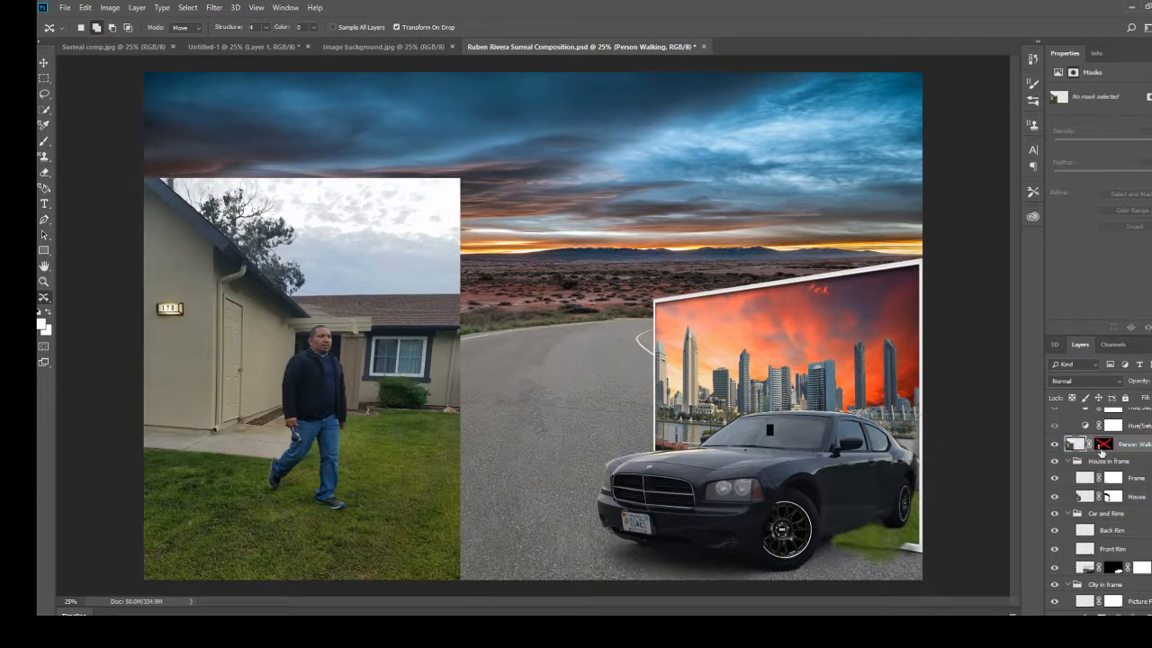
{"action": "right_click", "coordinate": [1105, 447]}
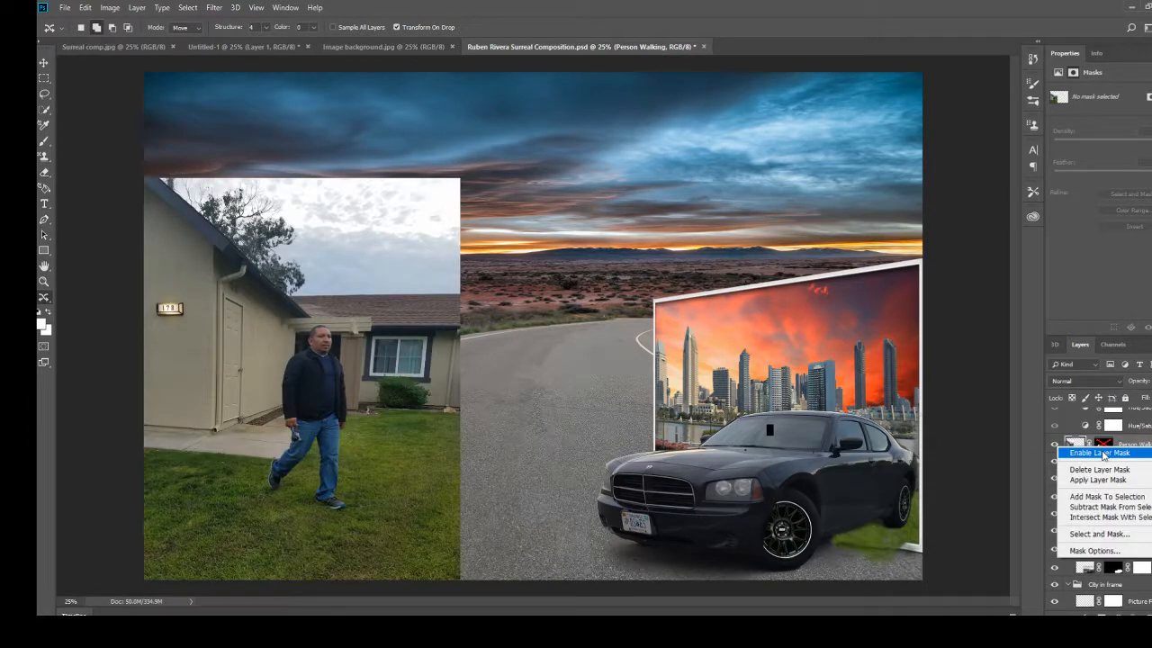
{"action": "left_click", "coordinate": [1104, 452]}
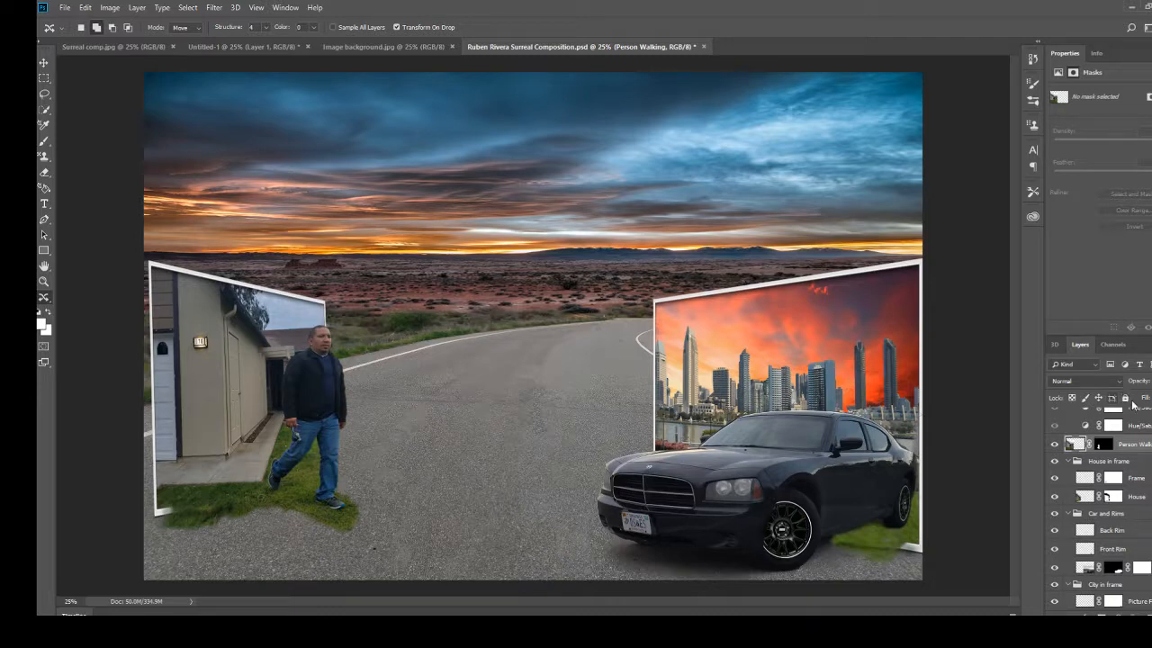
Preview the combined effect of the Adj Layers group by showing it and hiding it again.
{"action": "scroll", "coordinate": [1105, 460], "scroll_direction": "up", "scroll_amount": 2}
{"action": "scroll", "coordinate": [1108, 457], "scroll_direction": "up", "scroll_amount": 1}
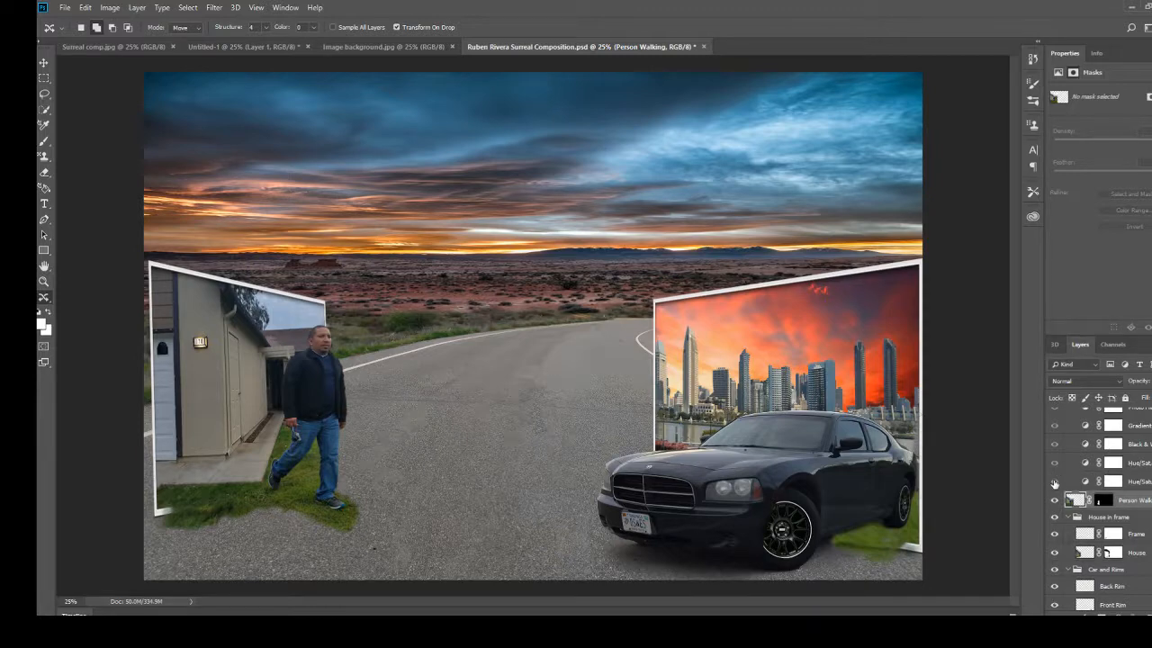
{"action": "left_click", "coordinate": [1055, 482]}
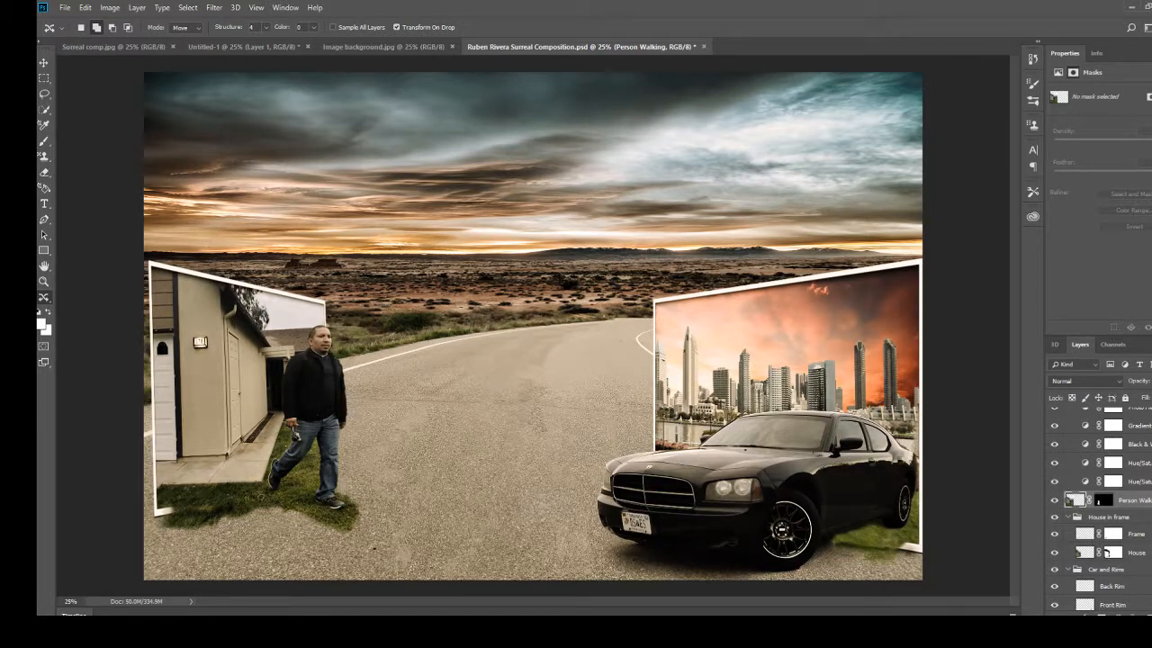
{"action": "scroll", "coordinate": [1071, 459], "scroll_direction": "up", "scroll_amount": 2}
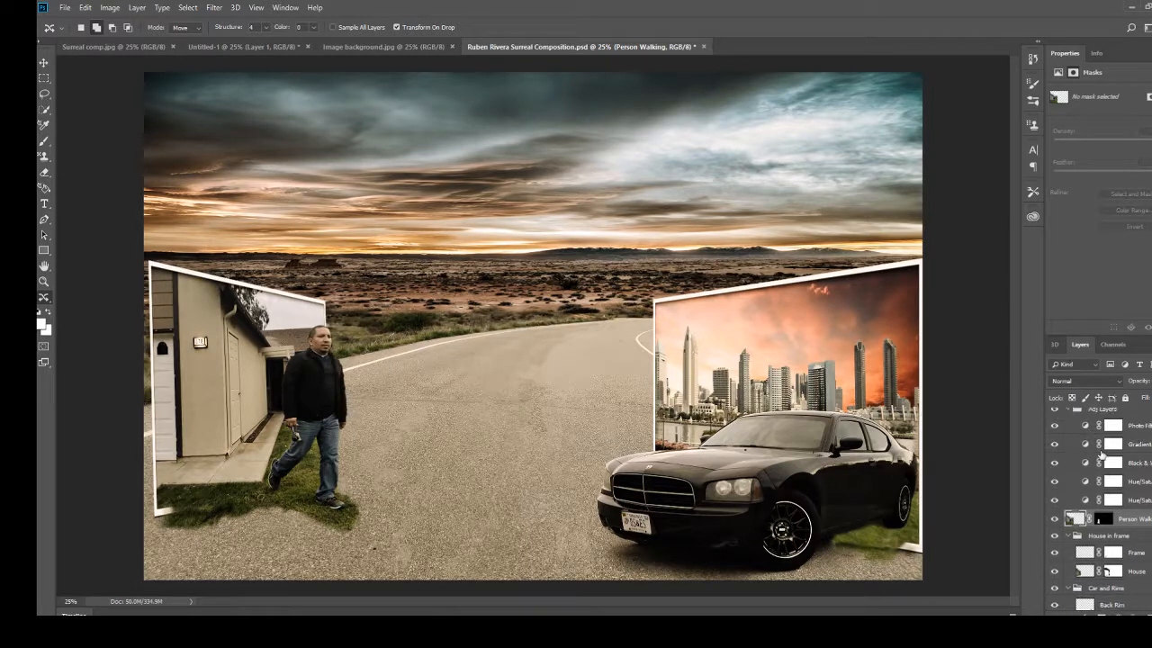
{"action": "left_click", "coordinate": [1055, 429]}
{"action": "left_click", "coordinate": [1057, 433]}
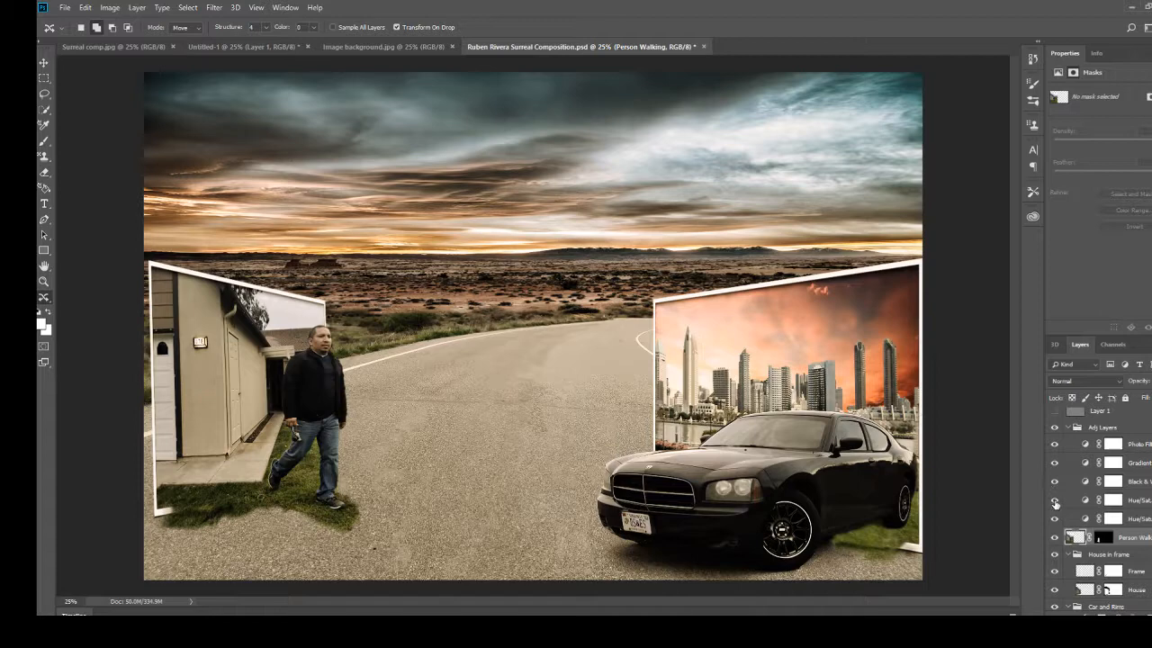
Show the Adj Layers group with only its lowest Hue/Saturation layer, and reveal the other adjustment layers one by one up to Photo Filter.
{"action": "left_click_drag", "start_coordinate": [1055, 501], "coordinate": [1055, 445]}
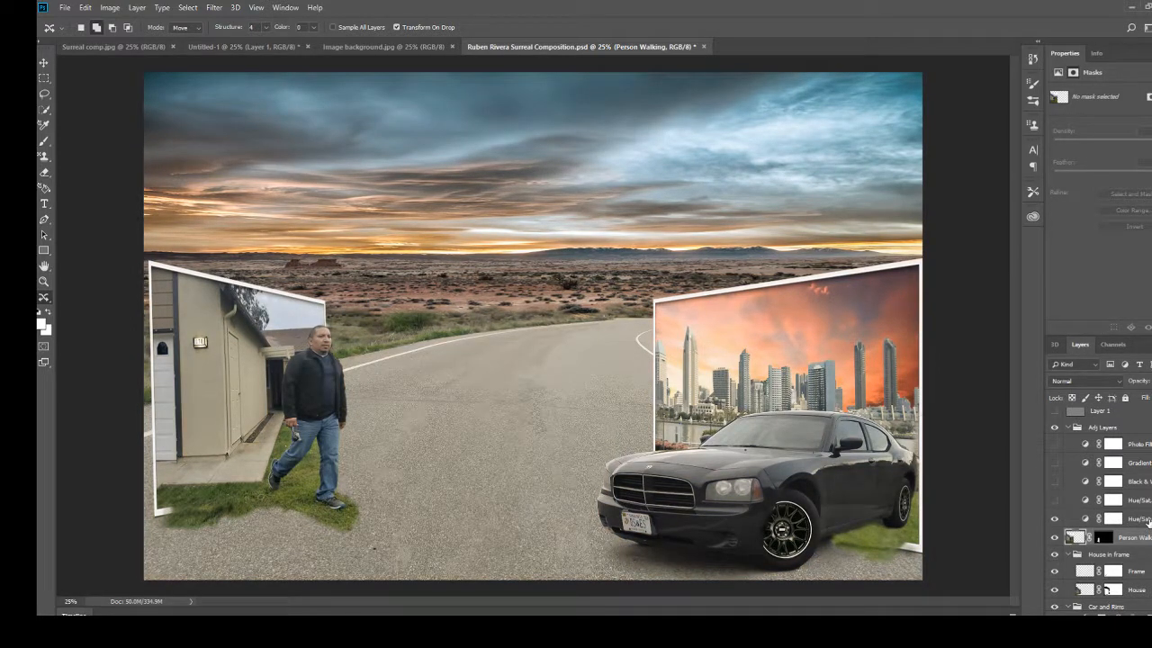
{"action": "left_click", "coordinate": [1055, 500]}
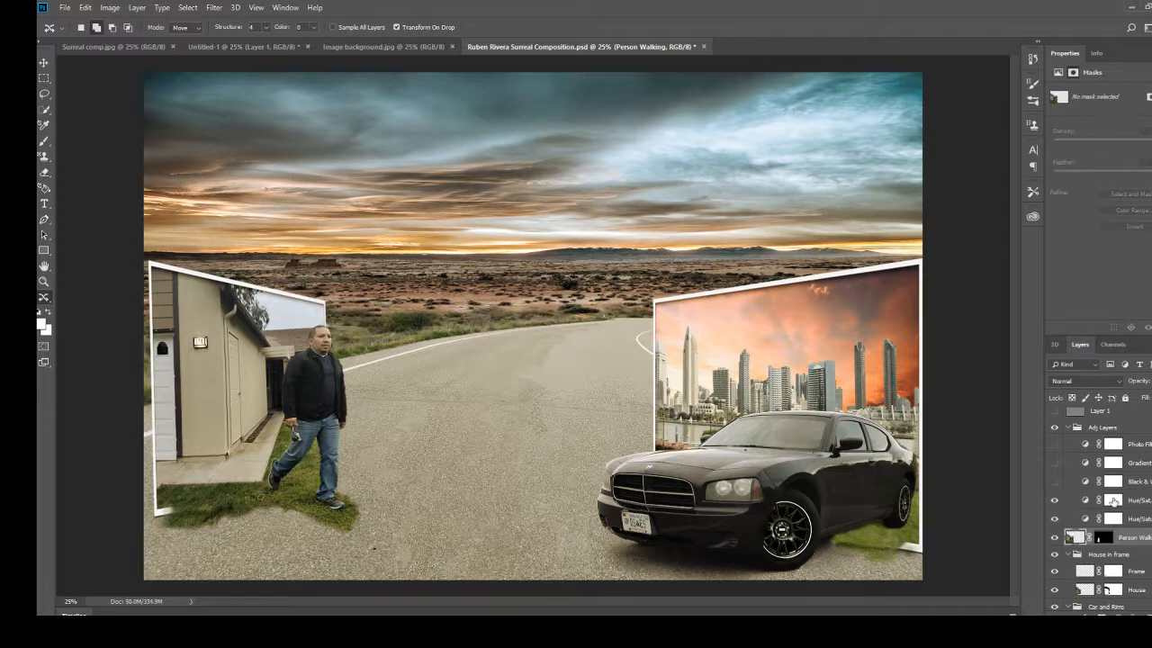
{"action": "left_click", "coordinate": [1055, 483]}
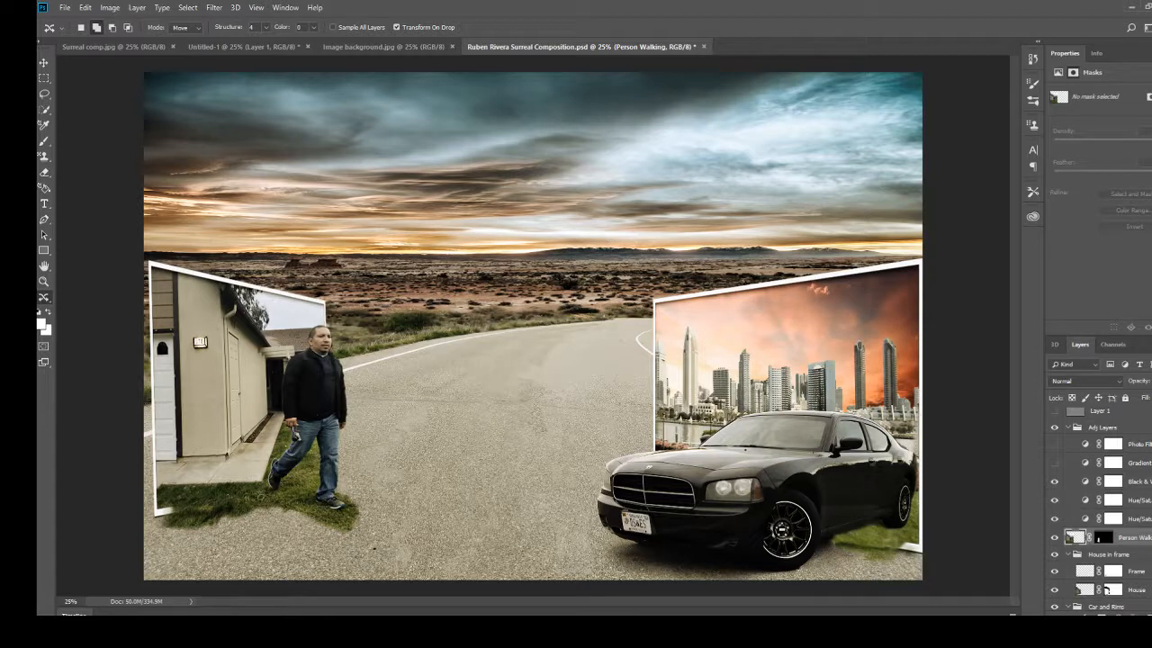
{"action": "left_click", "coordinate": [1056, 463]}
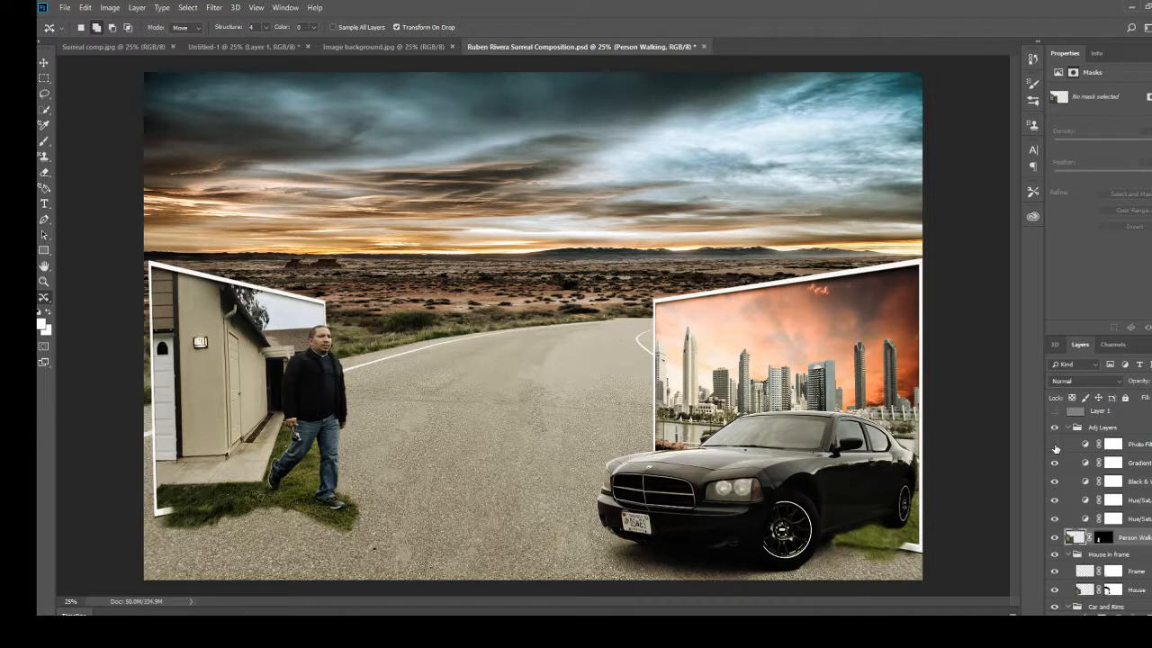
{"action": "left_click", "coordinate": [1054, 445]}
Show the gray Layer 1 above the Adj Layers group.
{"action": "scroll", "coordinate": [1071, 439], "scroll_direction": "up", "scroll_amount": 1}
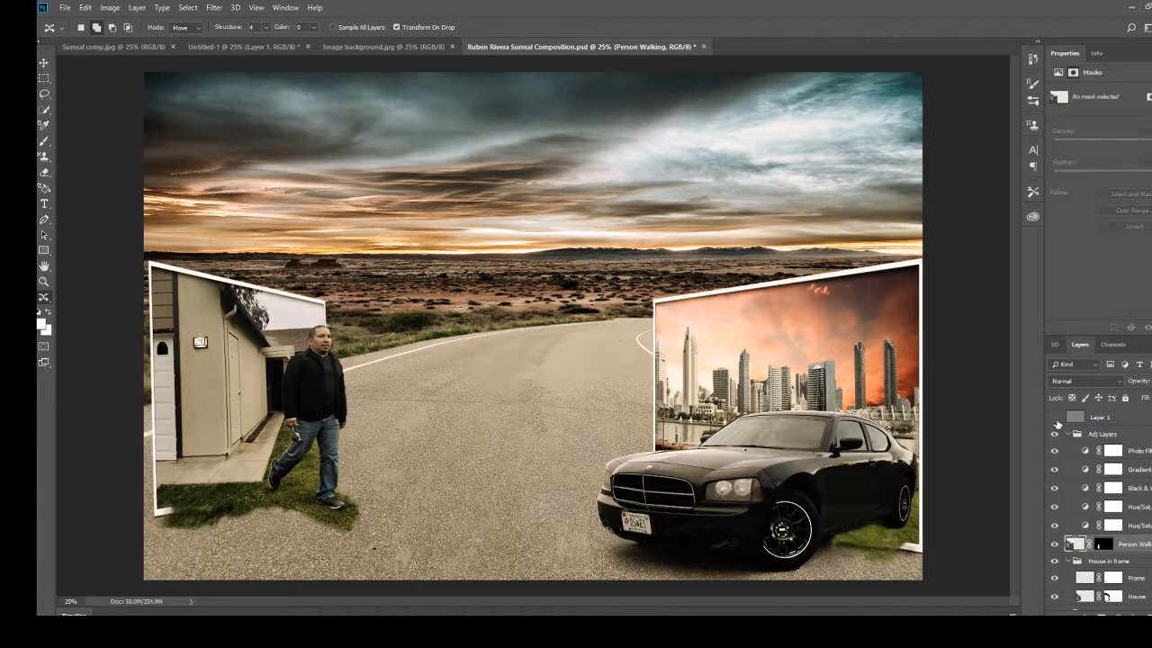
{"action": "left_click", "coordinate": [1055, 417]}
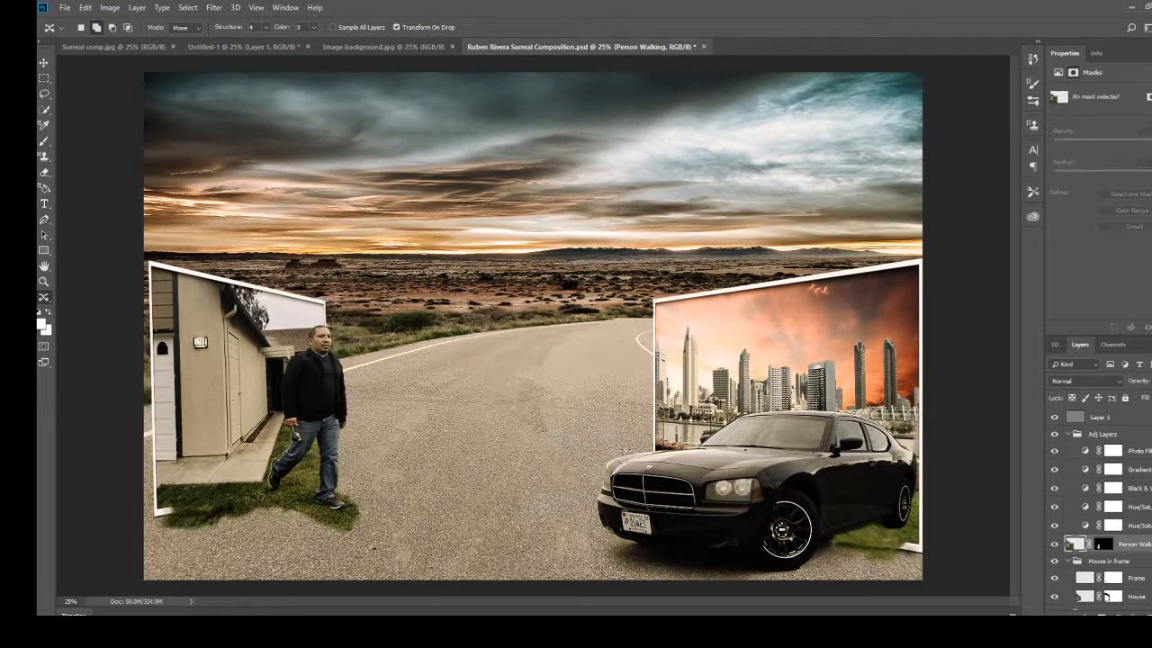